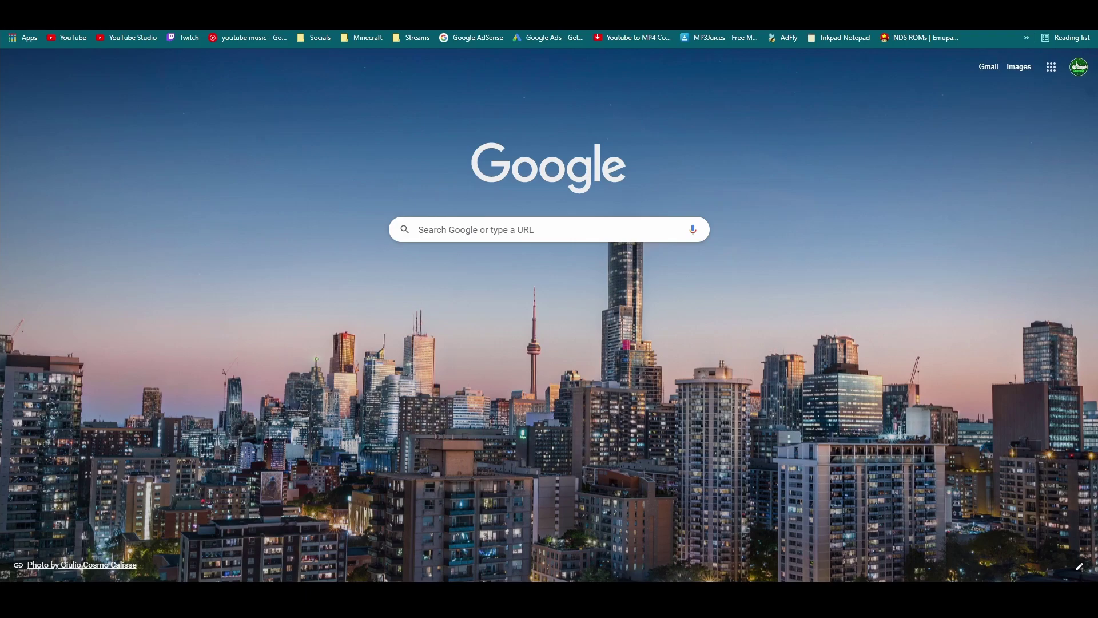
Search Google for 'curseforge' from the Chrome search box
click(483, 229)
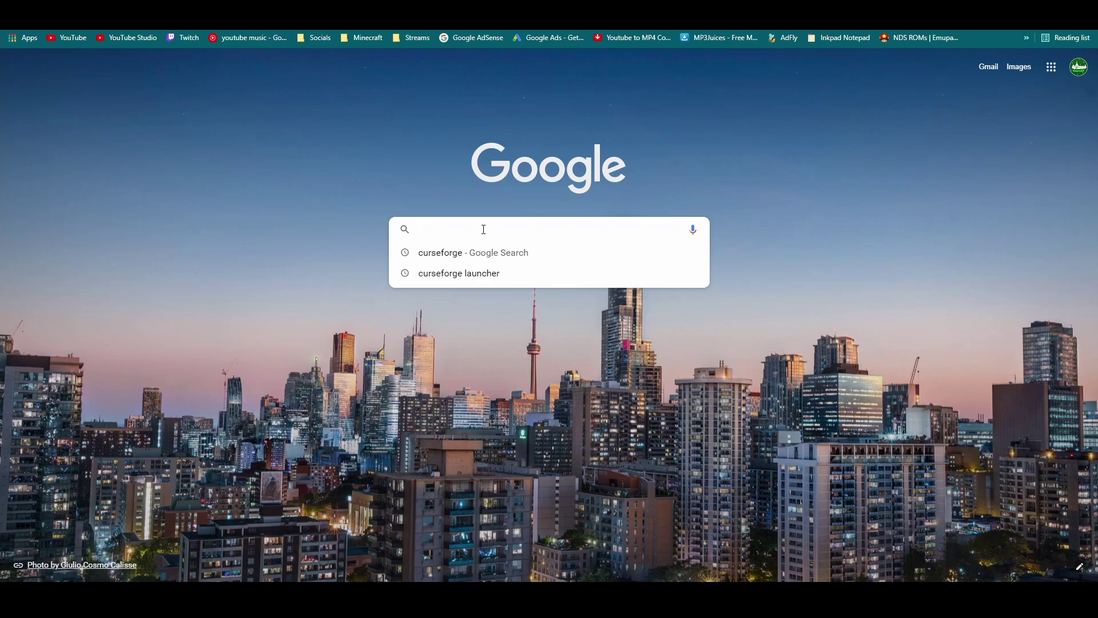
text(cursef)
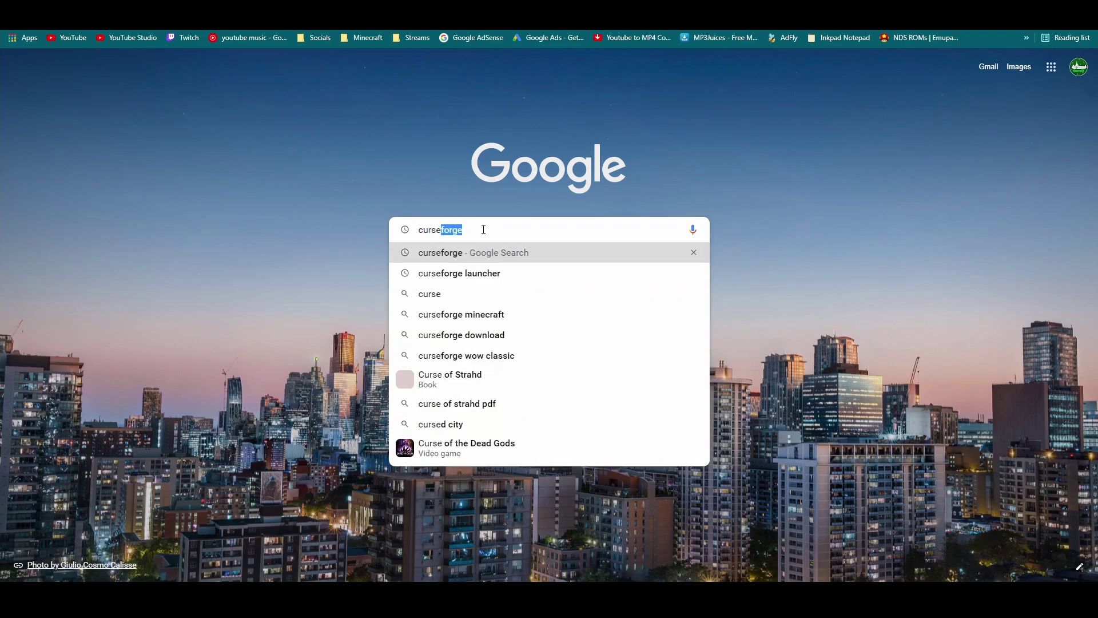
text(orge)
key(Return)
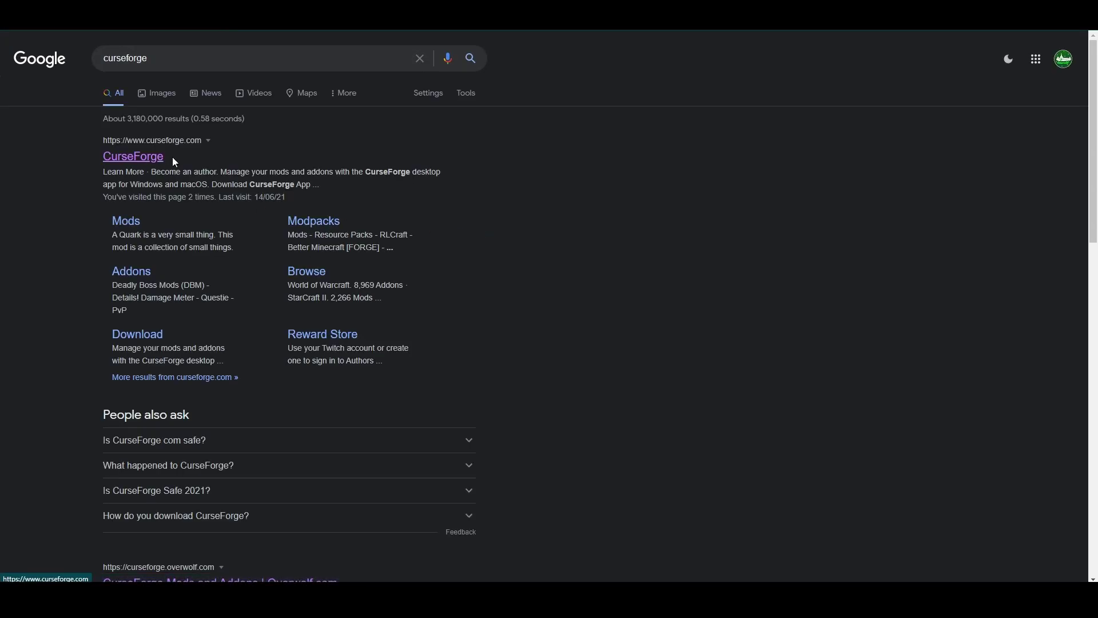
Download the CurseForge desktop installer for Windows from curseforge.com, save it and run it
click(134, 157)
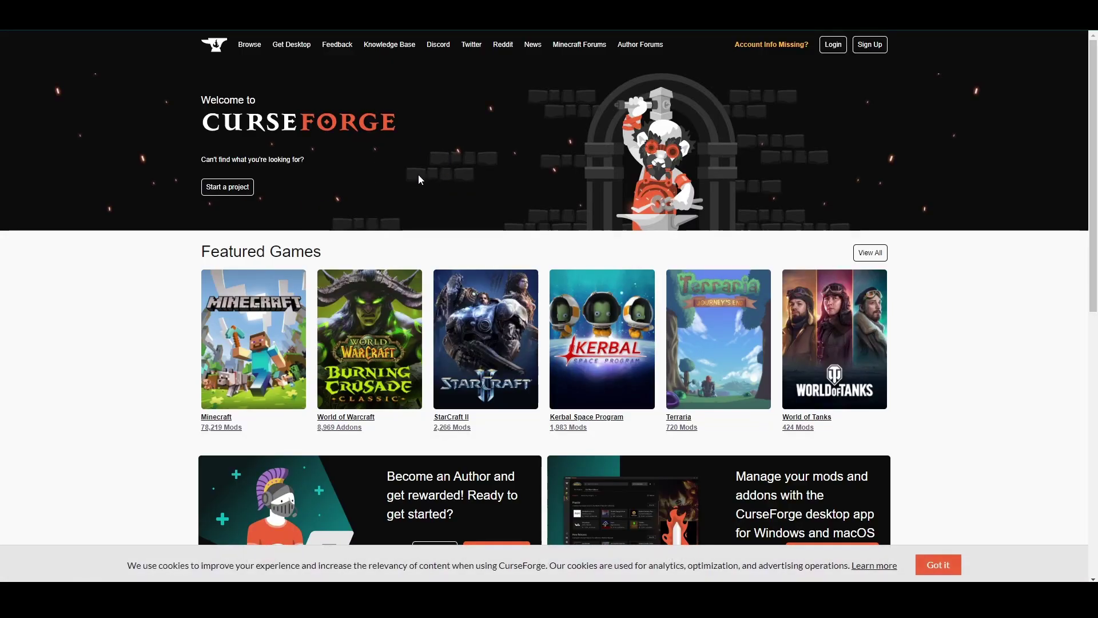
click(290, 45)
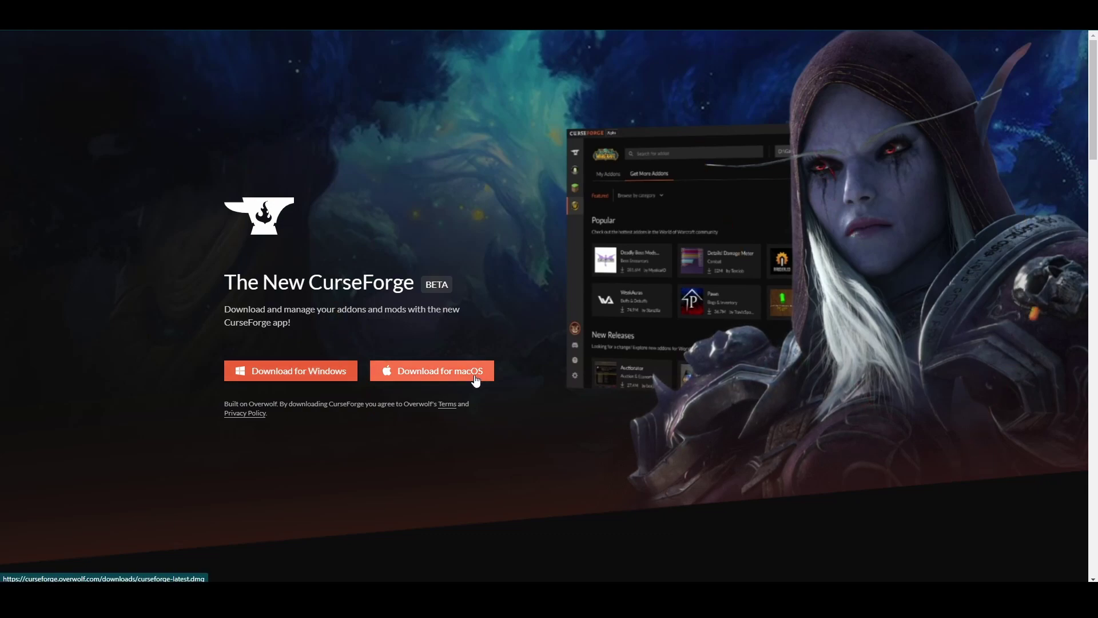
click(292, 372)
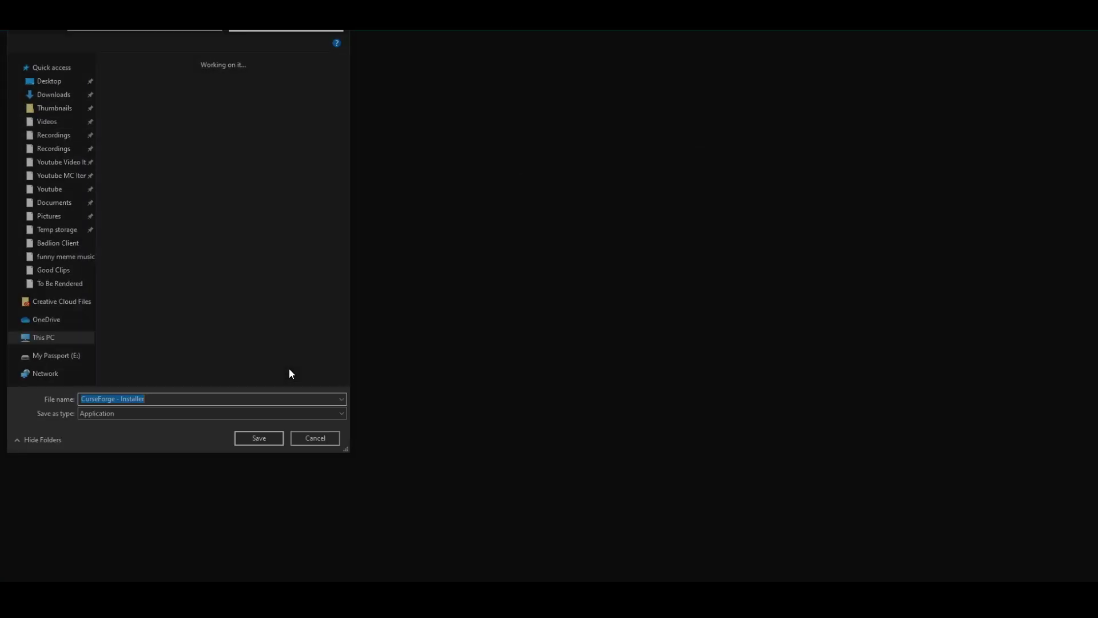
click(262, 444)
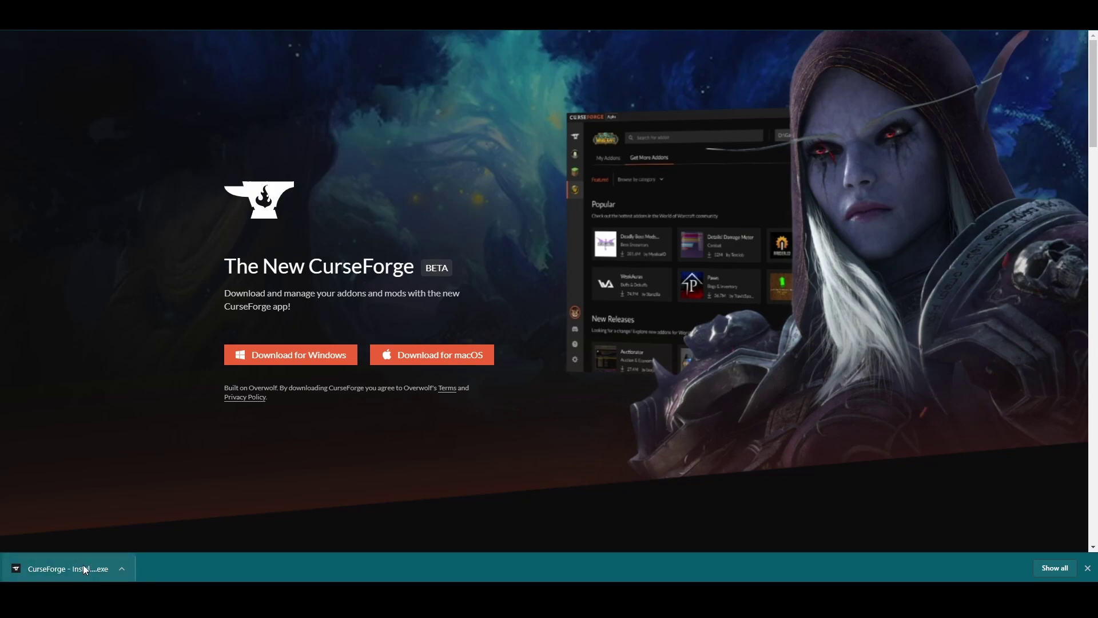
click(78, 567)
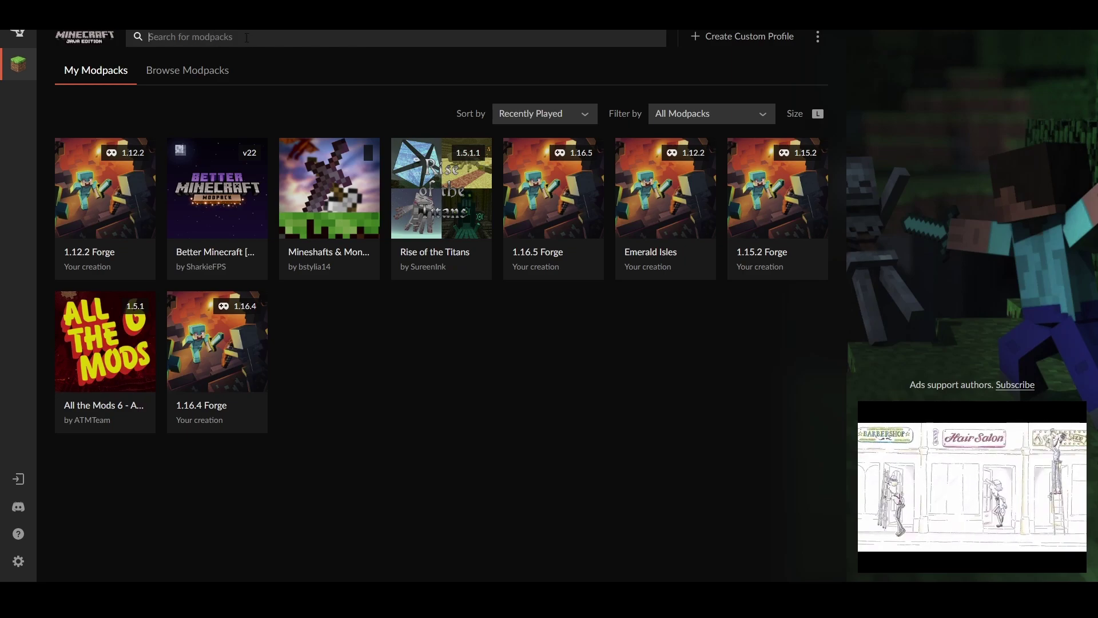
text(rlcraft)
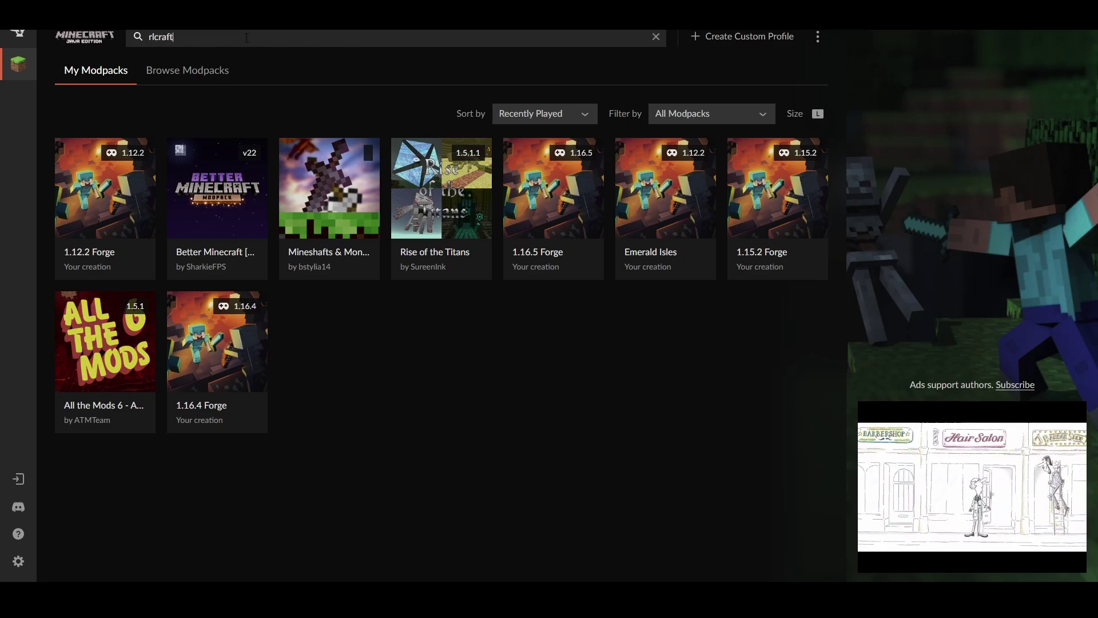
key(Return)
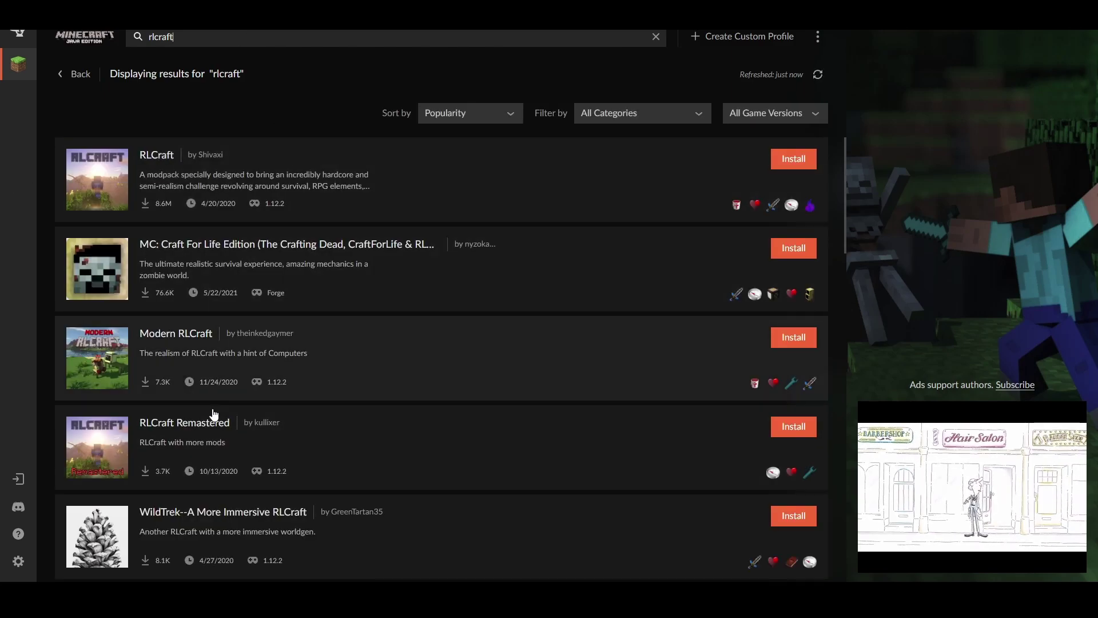
scroll(223, 418, down, 10)
scroll(313, 421, up, 4)
scroll(297, 394, up, 5)
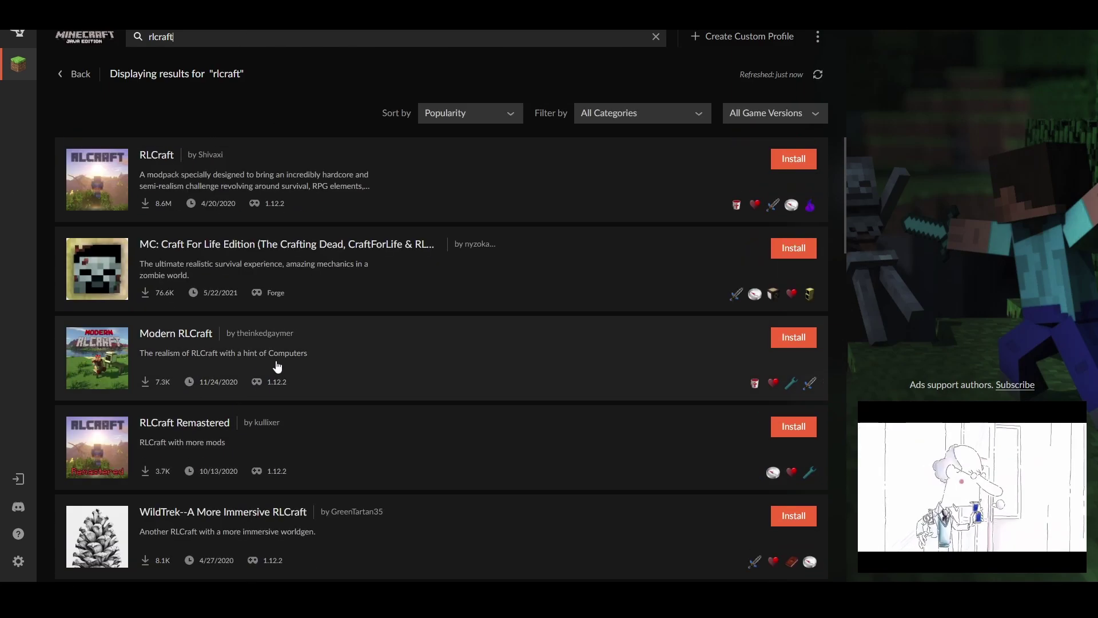
click(464, 121)
click(610, 111)
click(784, 115)
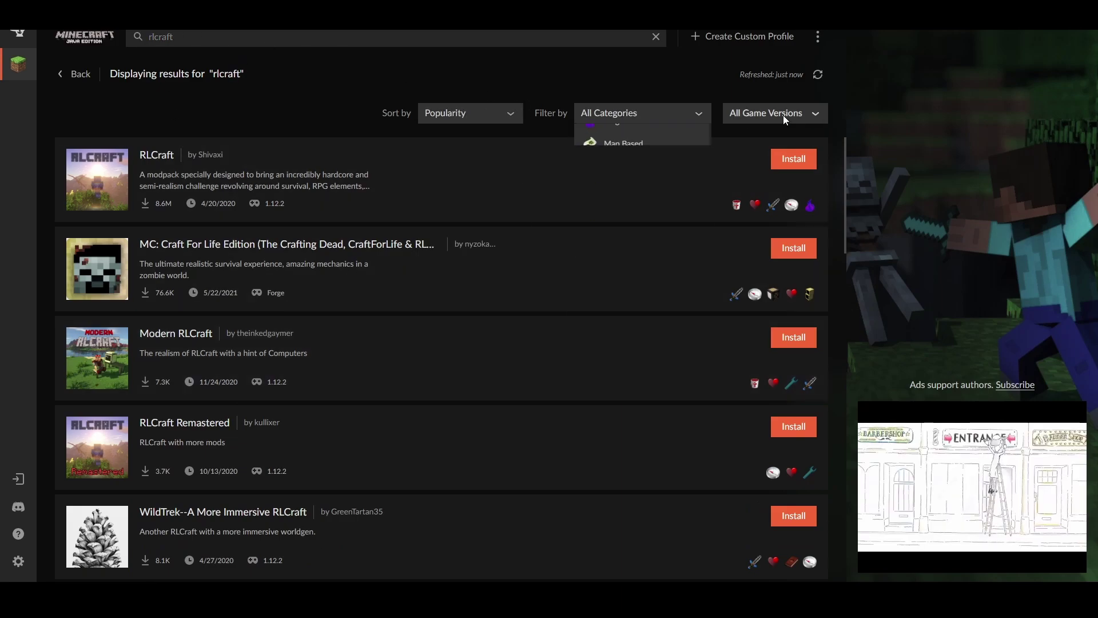
click(780, 114)
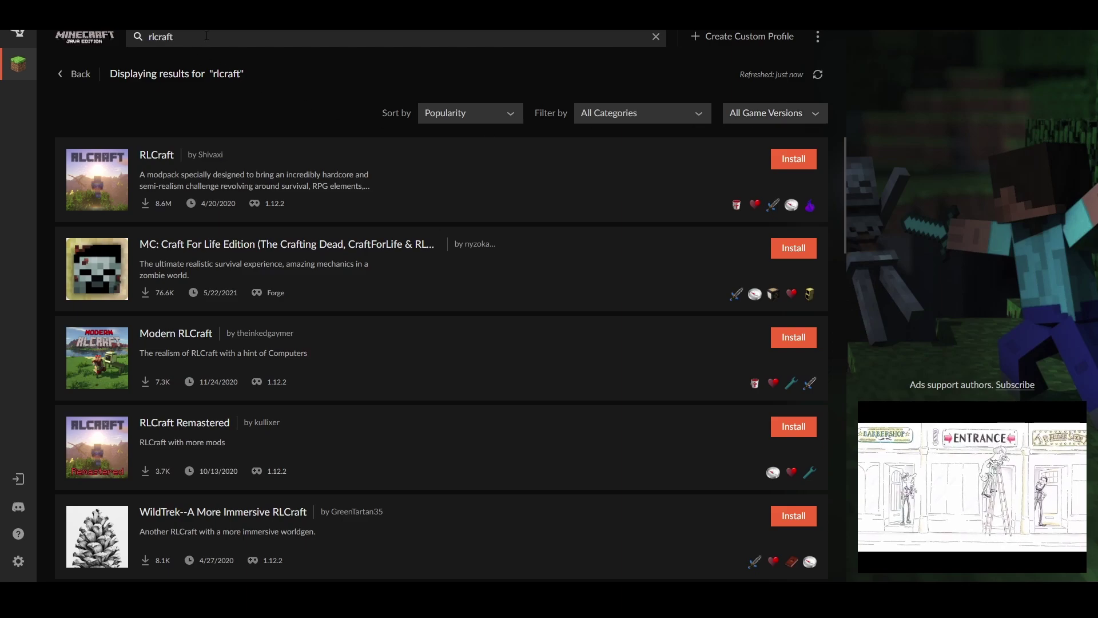
click(657, 40)
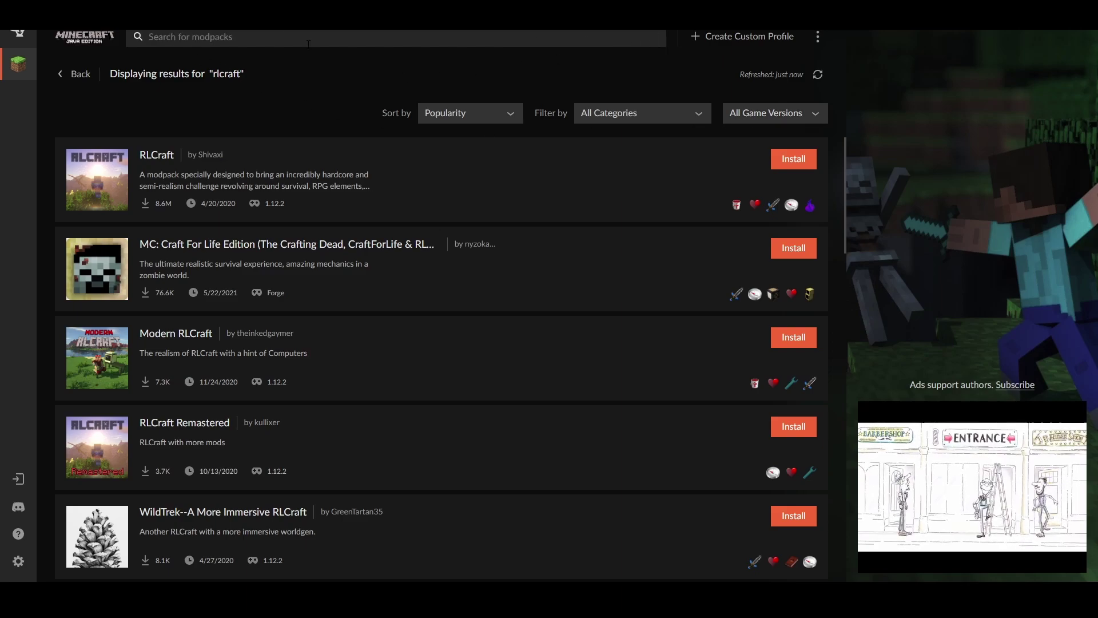
click(55, 79)
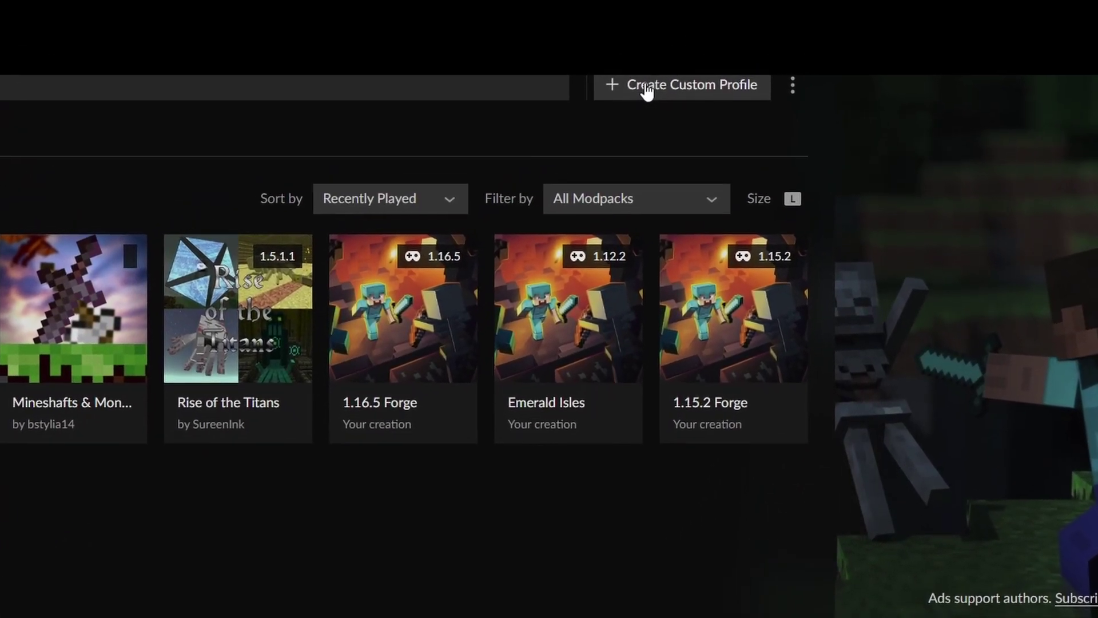
Start a custom profile named 'Example' on Minecraft version 1.16.5
click(717, 37)
click(482, 212)
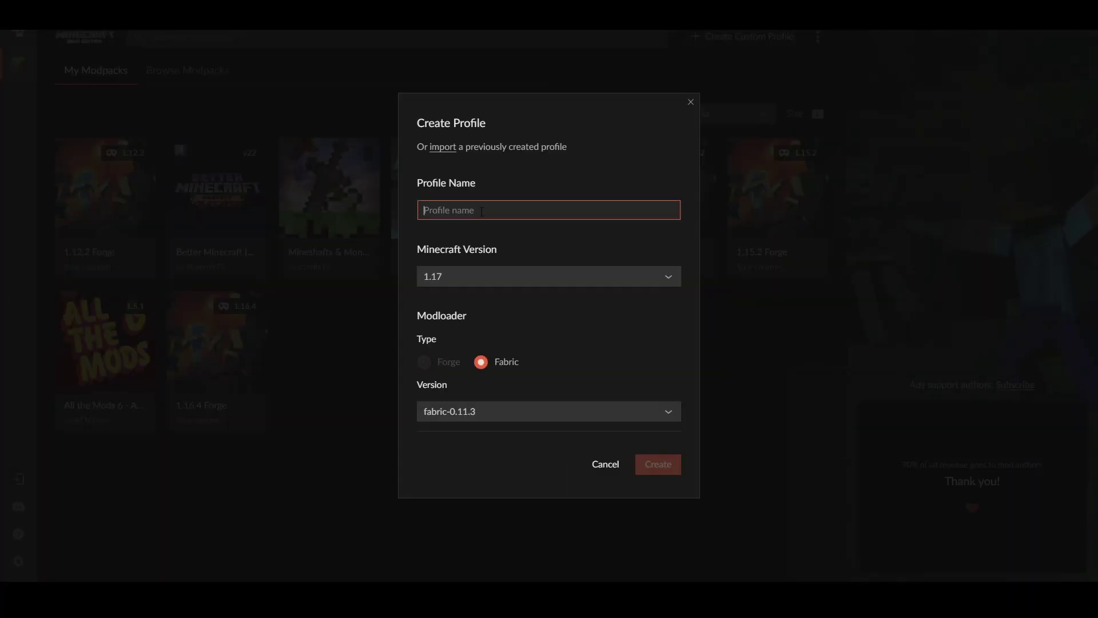
text(Example)
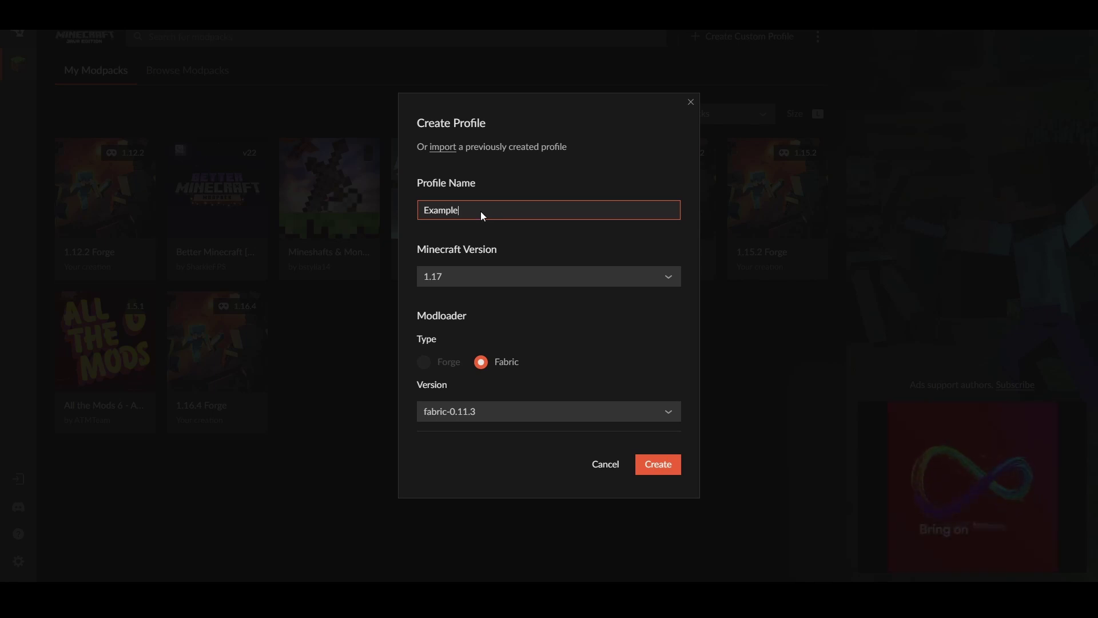
click(472, 278)
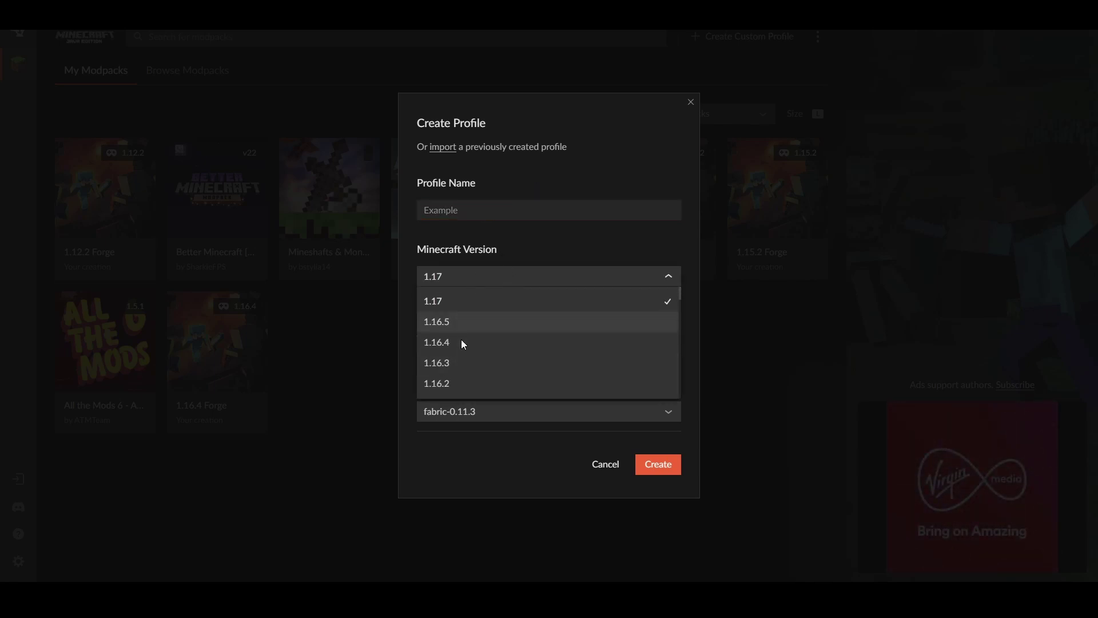
scroll(472, 337, down, 1)
scroll(473, 338, down, 2)
scroll(472, 338, up, 3)
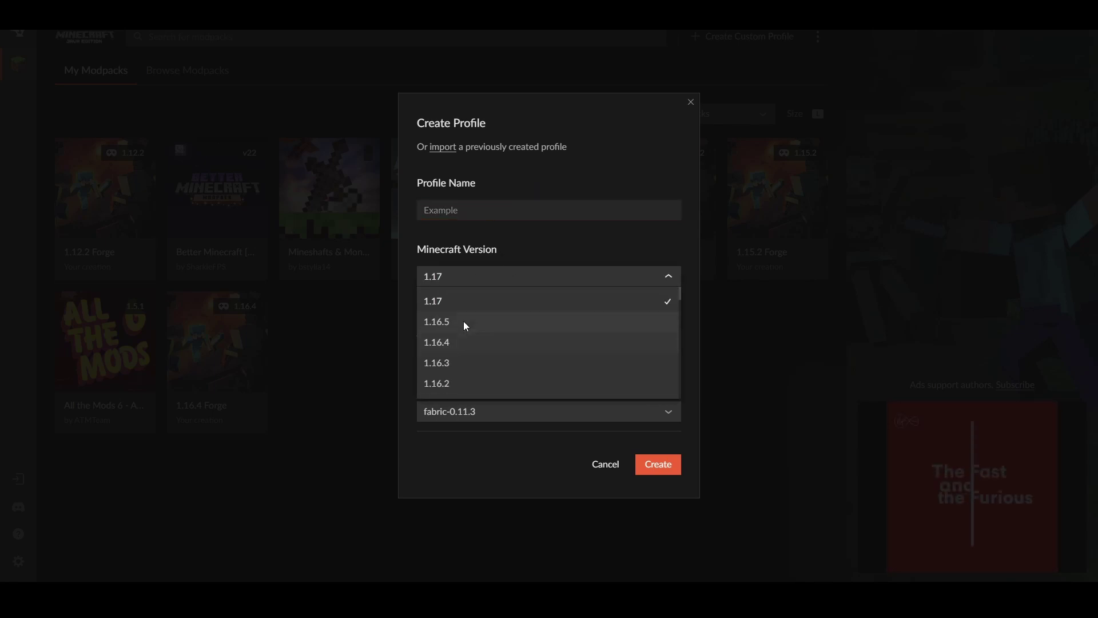
click(464, 320)
click(486, 277)
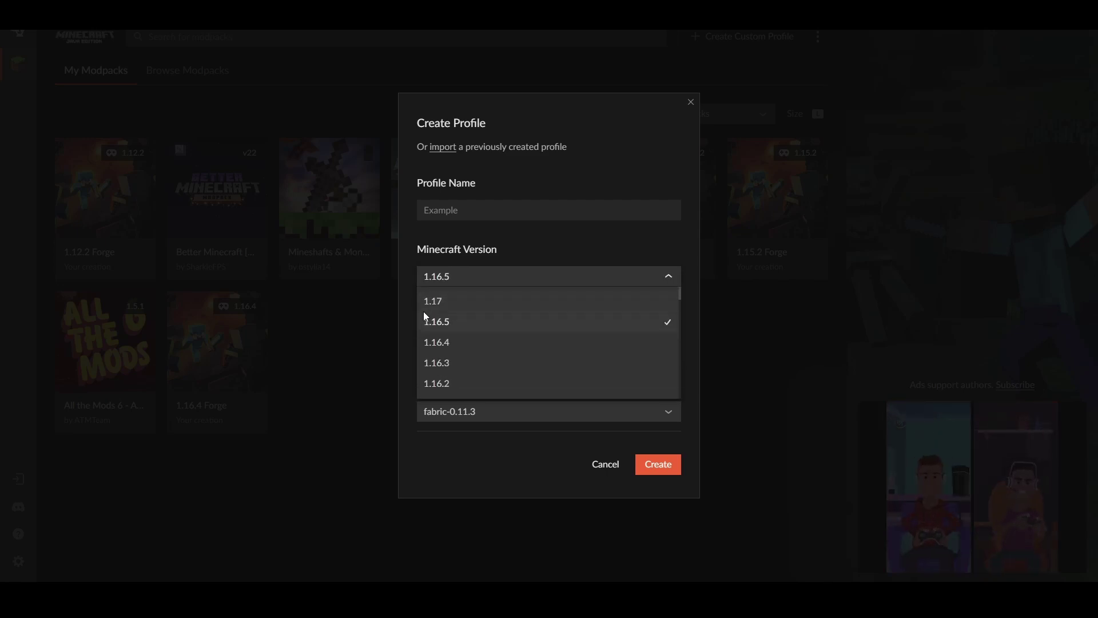
click(552, 233)
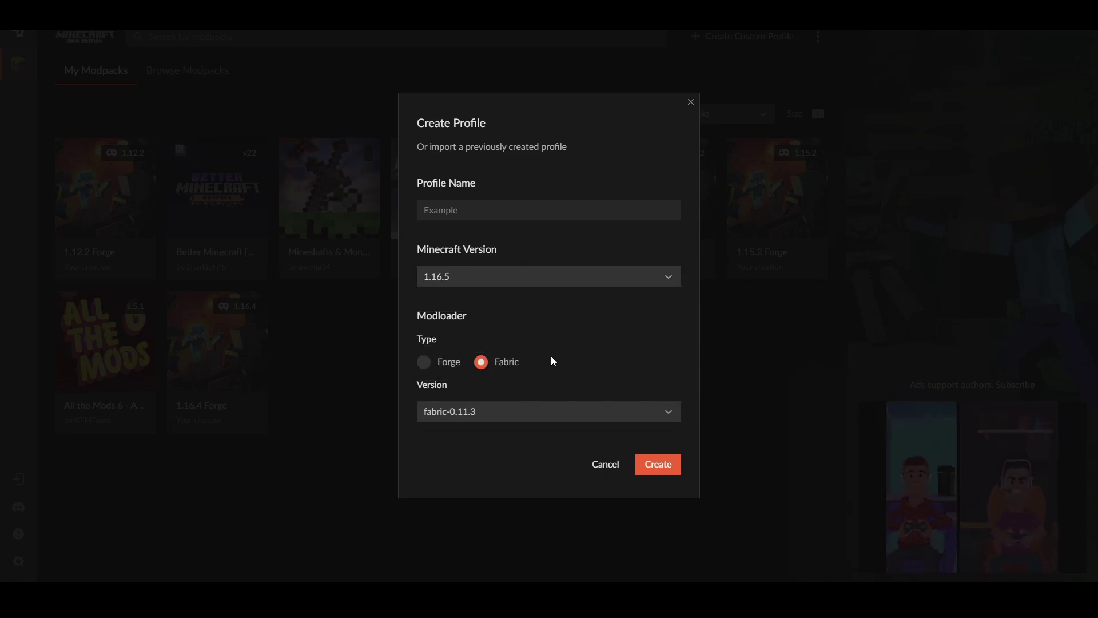
Set the modloader to Forge 36.1.0 and create the profile
click(424, 364)
click(481, 362)
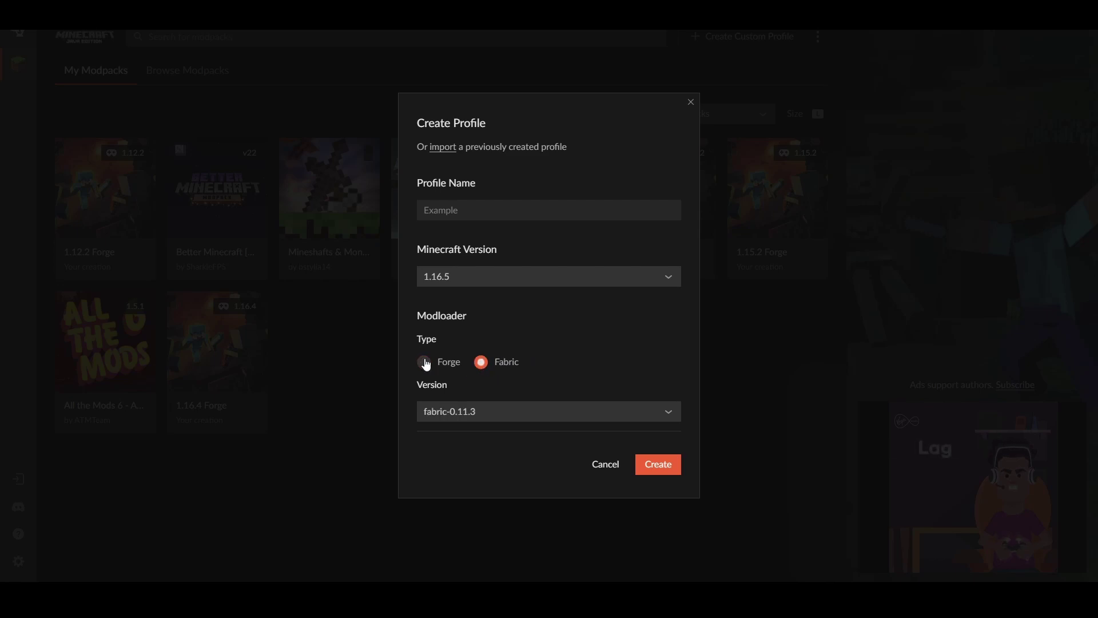
click(423, 363)
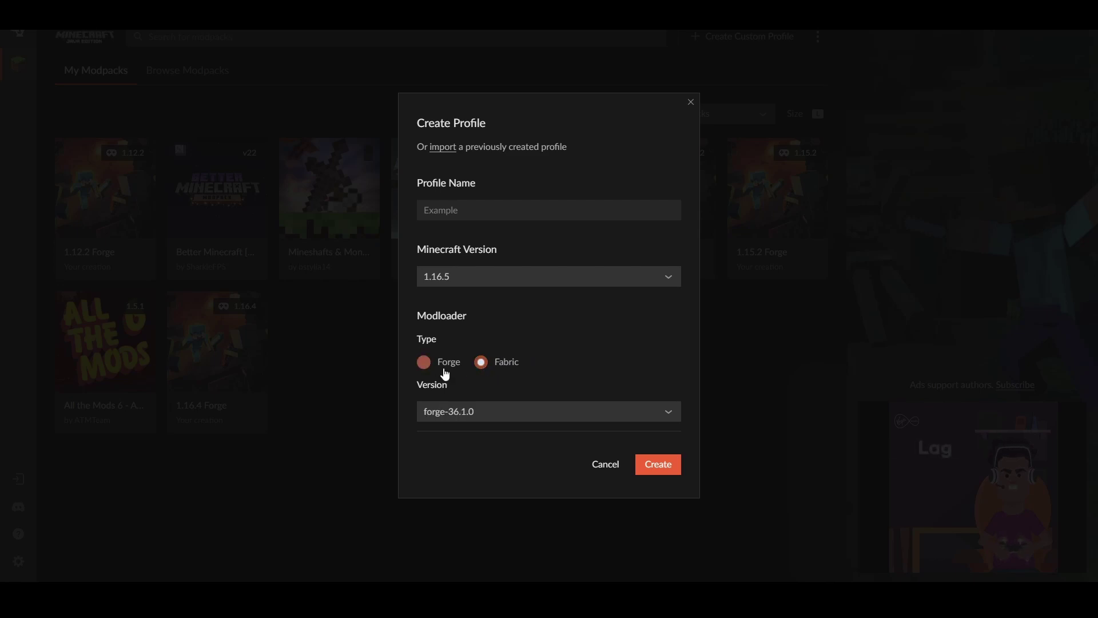
click(659, 465)
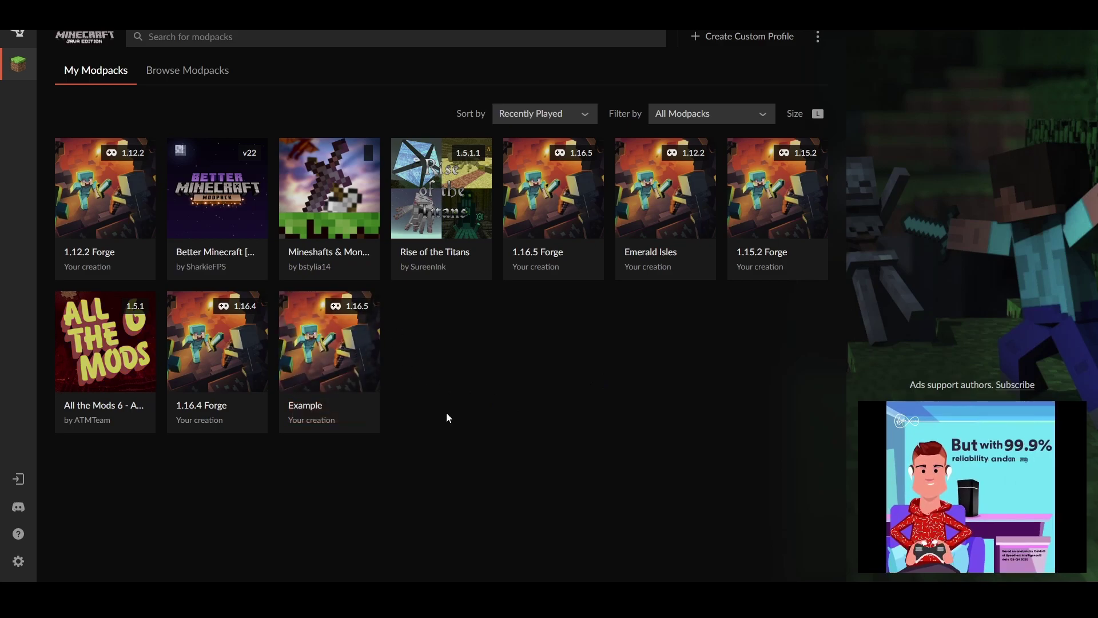
Open the Example profile, check its Resource Packs and Maps, then open Add More Content
mouse_move(369, 381)
click(337, 361)
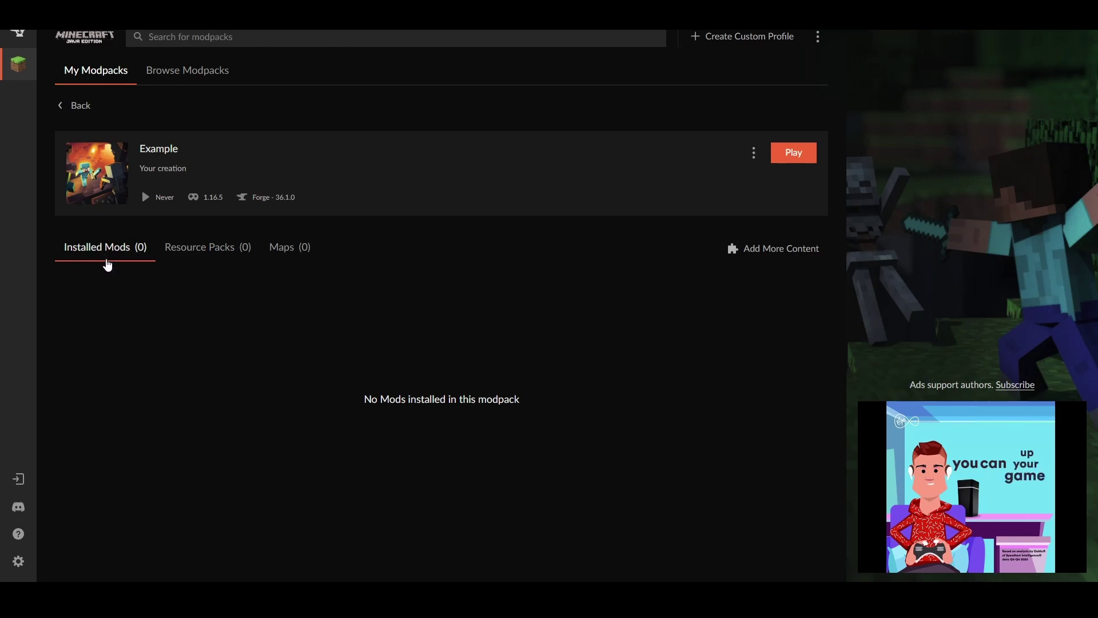
click(199, 252)
click(296, 247)
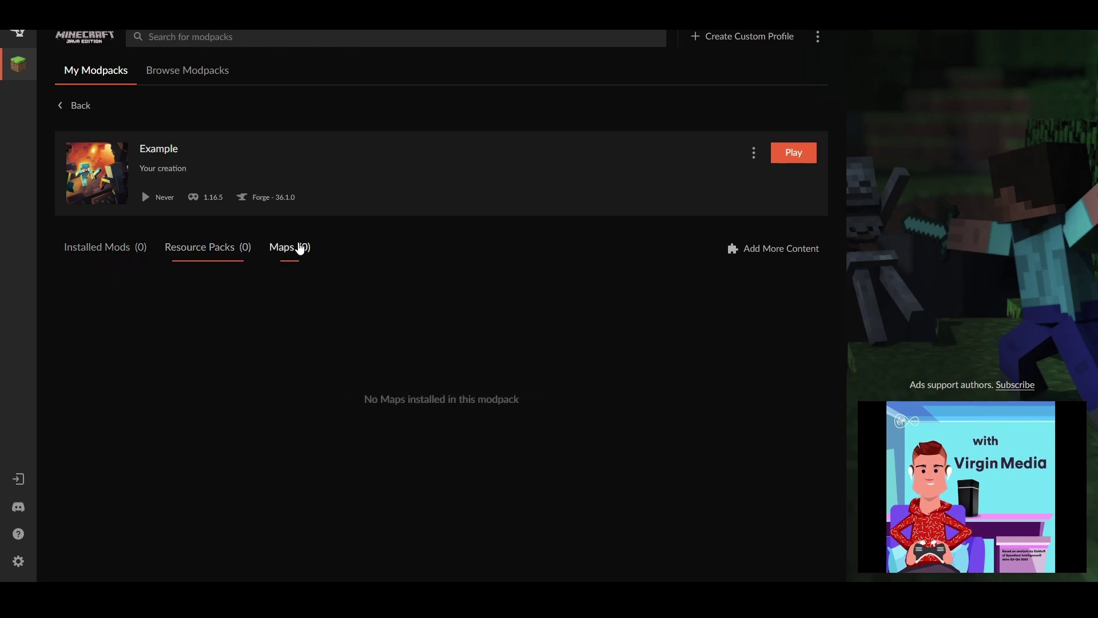
click(129, 257)
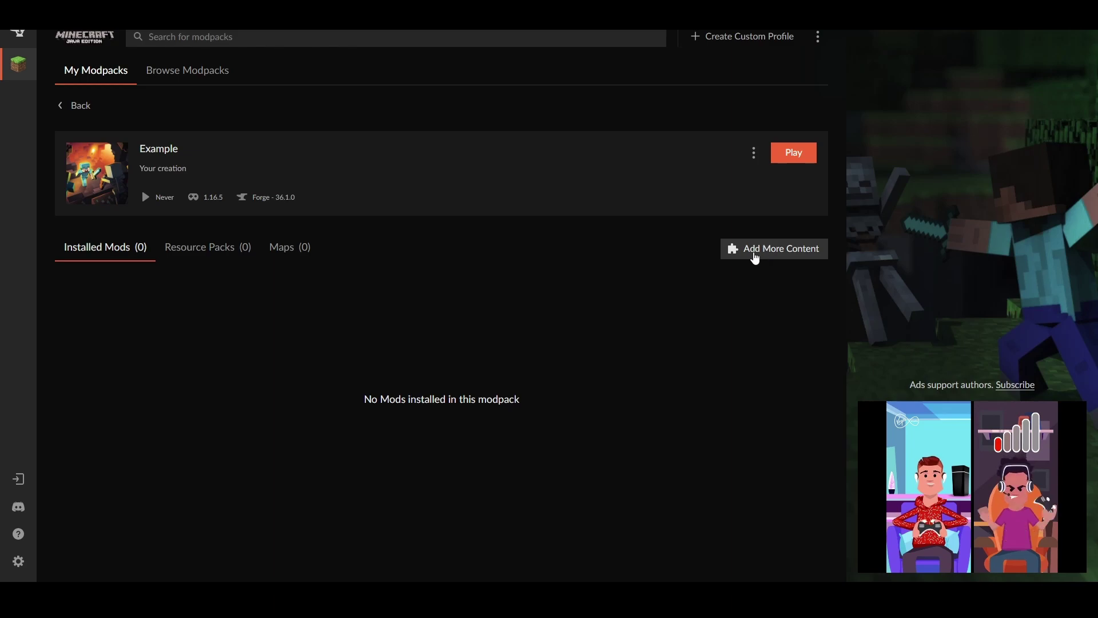
click(754, 256)
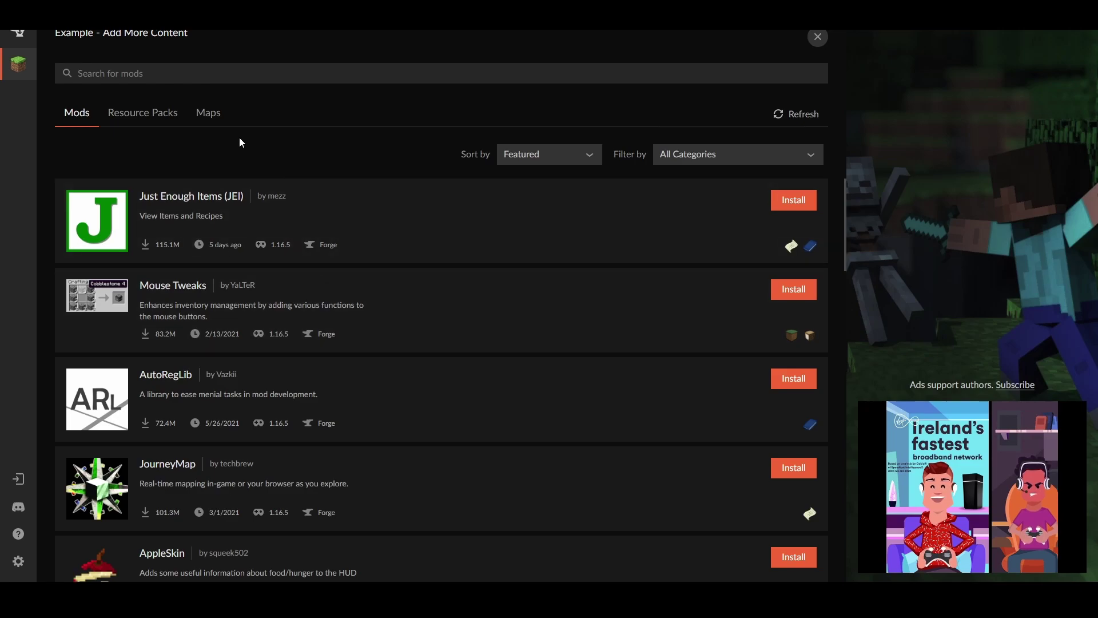
Install Just Enough Items, Biomes O' Plenty, CraftTweaker and Tinkers Construct into Example
click(159, 70)
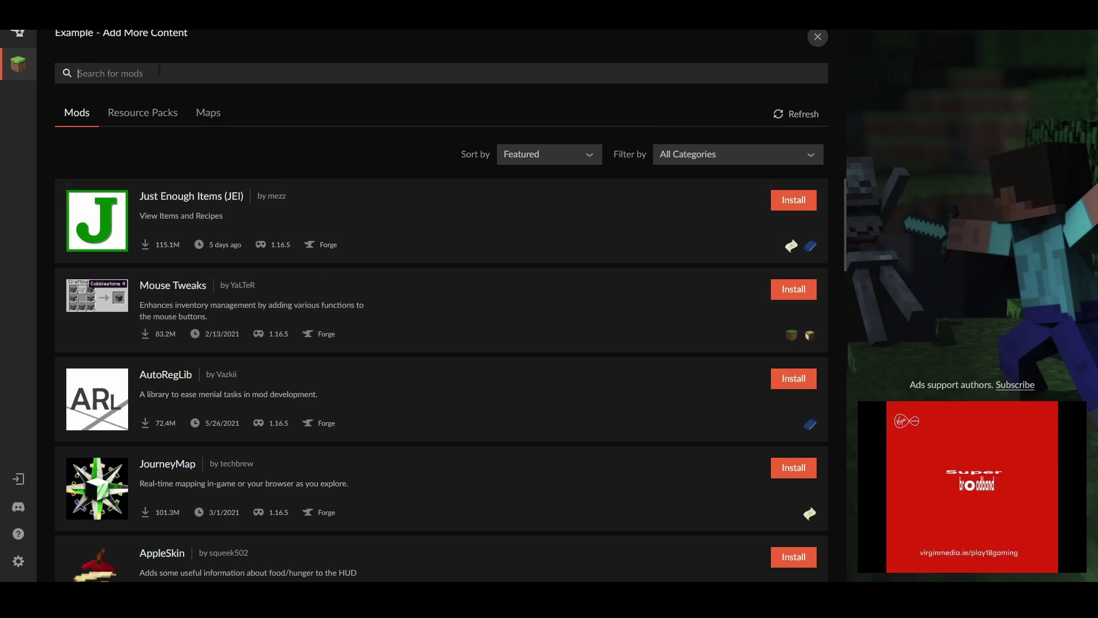
click(792, 200)
scroll(672, 342, down, 5)
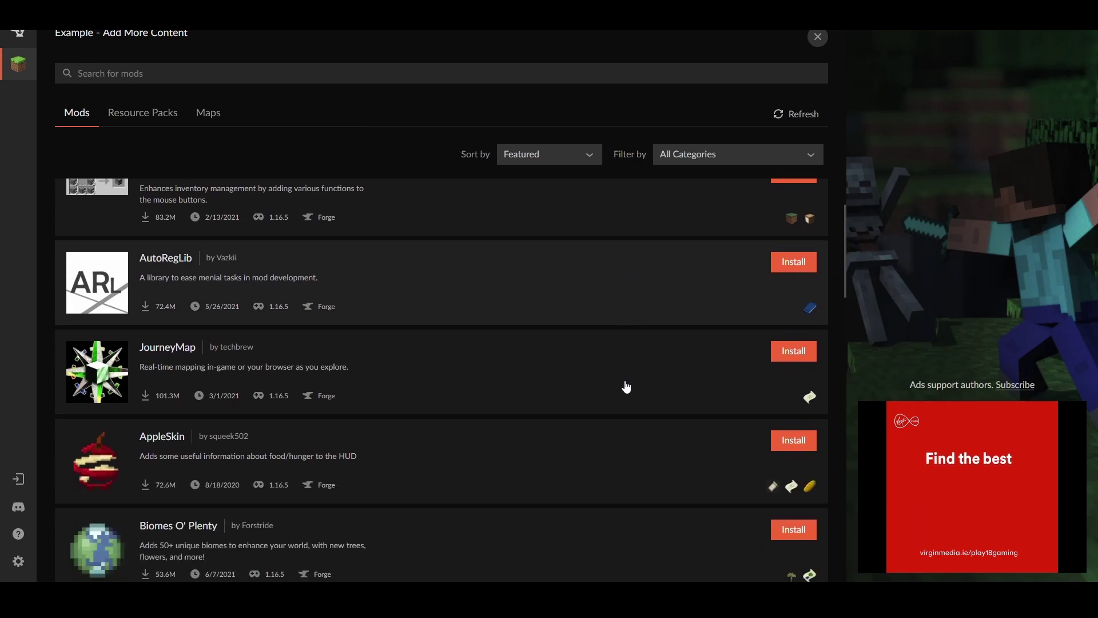
click(794, 341)
scroll(471, 368, down, 9)
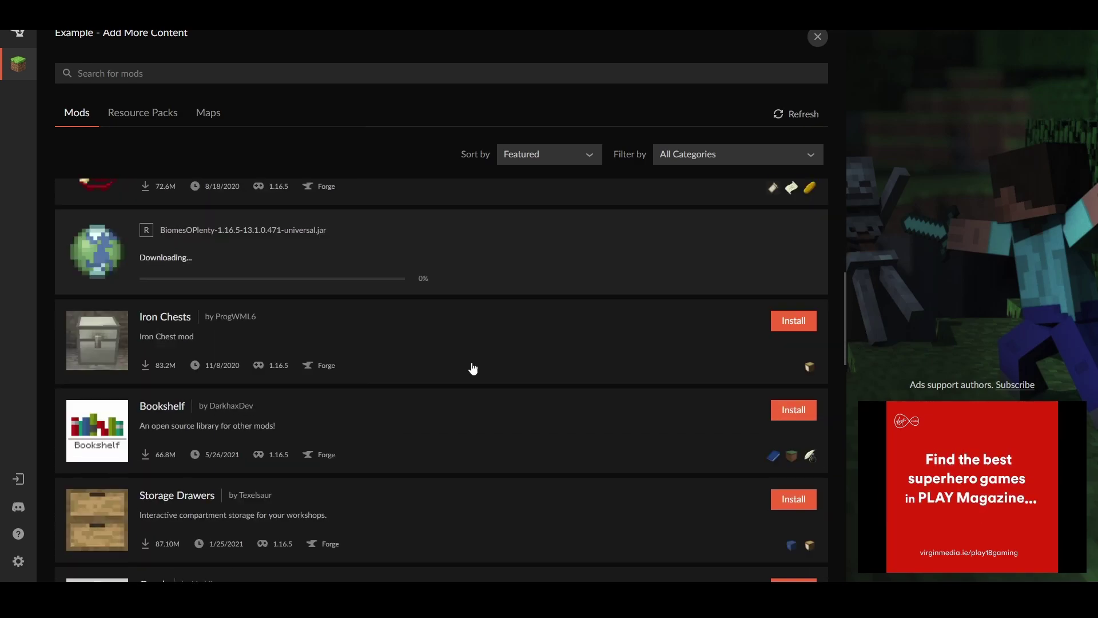
scroll(316, 370, down, 4)
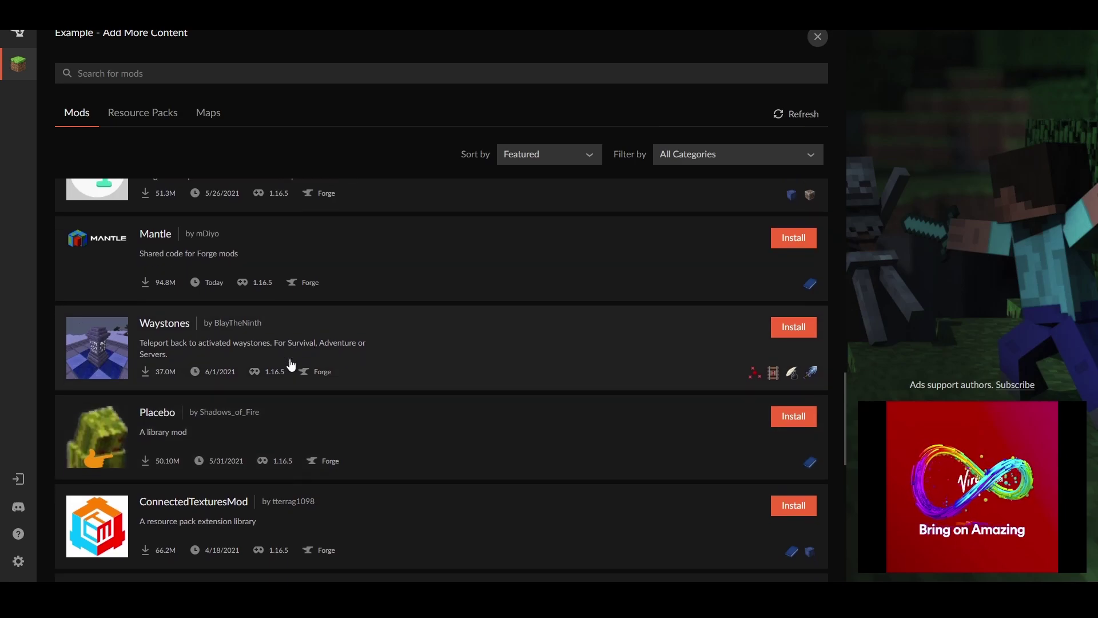
scroll(298, 406, down, 4)
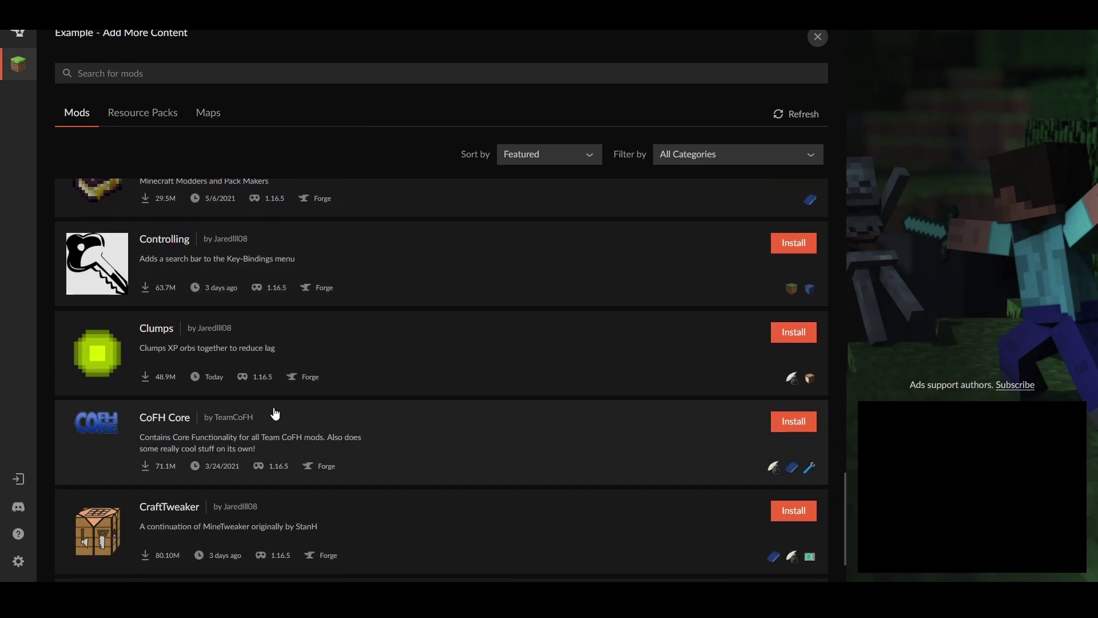
click(789, 427)
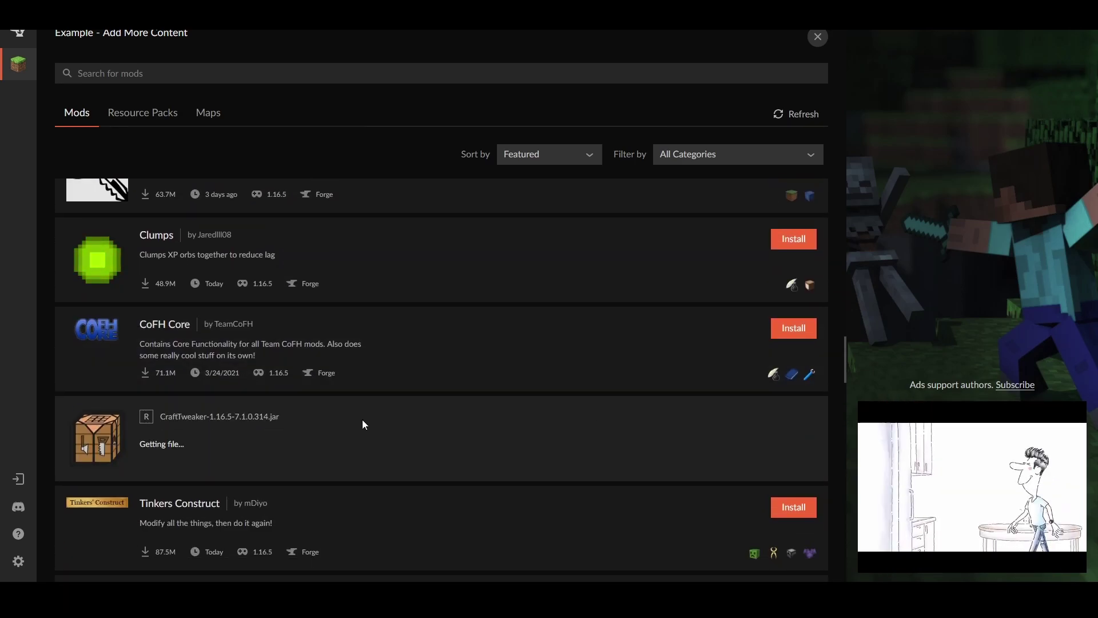
click(775, 506)
Update Just Enough Items to the latest file and close the mod catalogue
scroll(795, 367, up, 12)
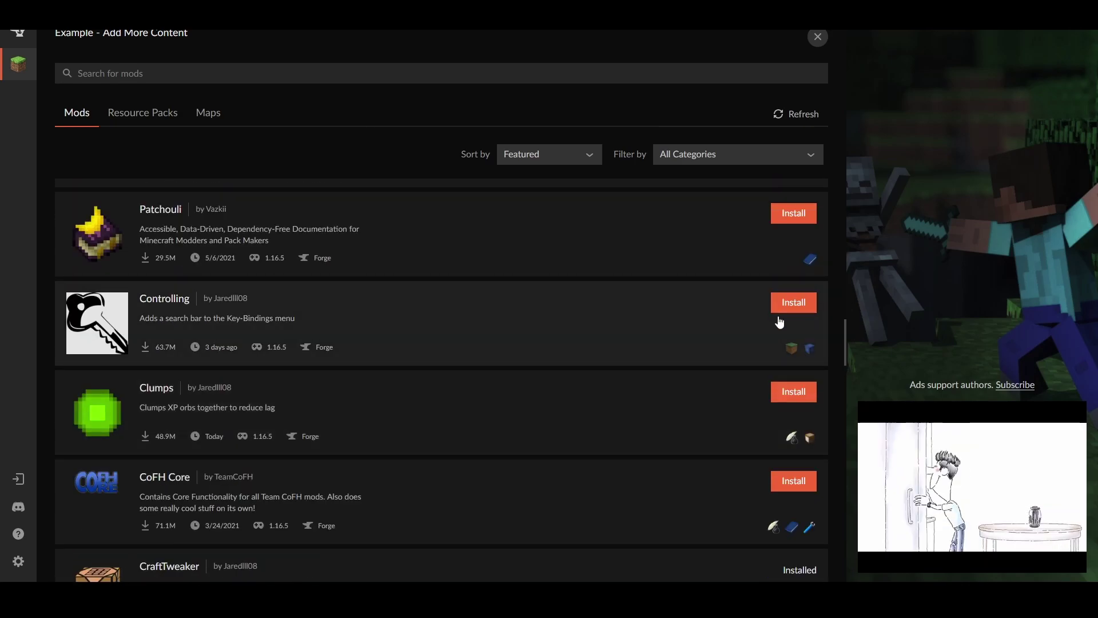
scroll(799, 323, up, 10)
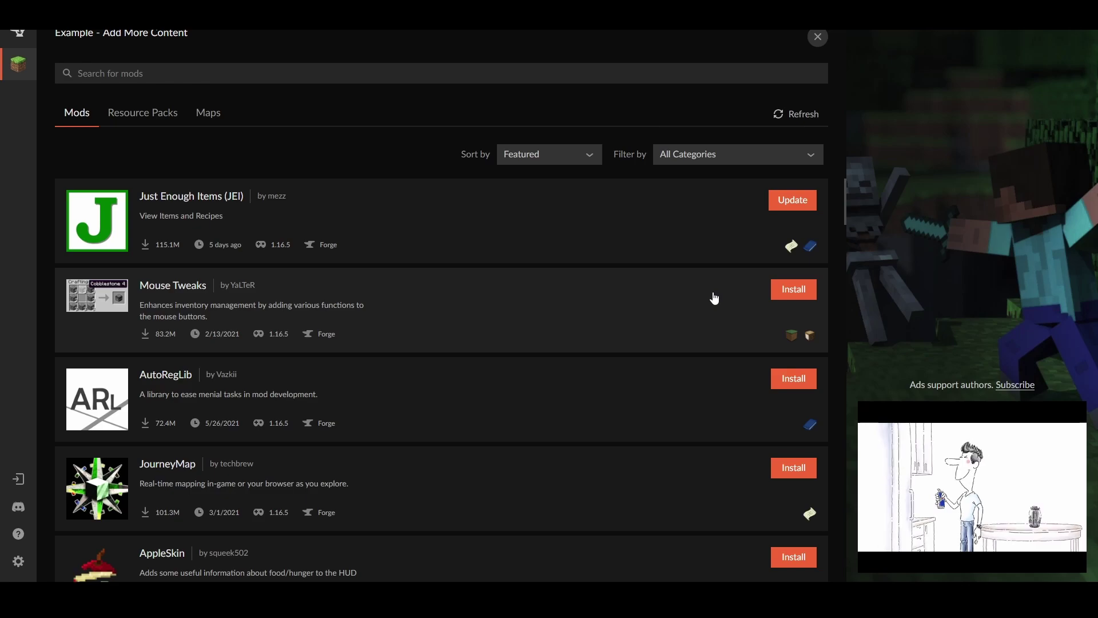
click(785, 208)
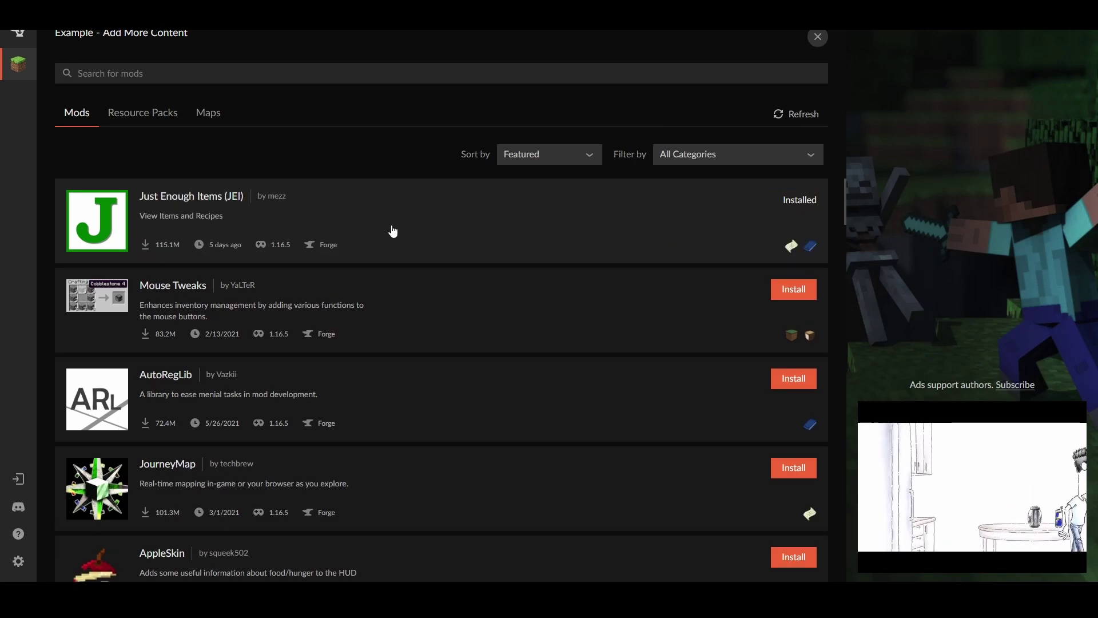
scroll(400, 257, down, 3)
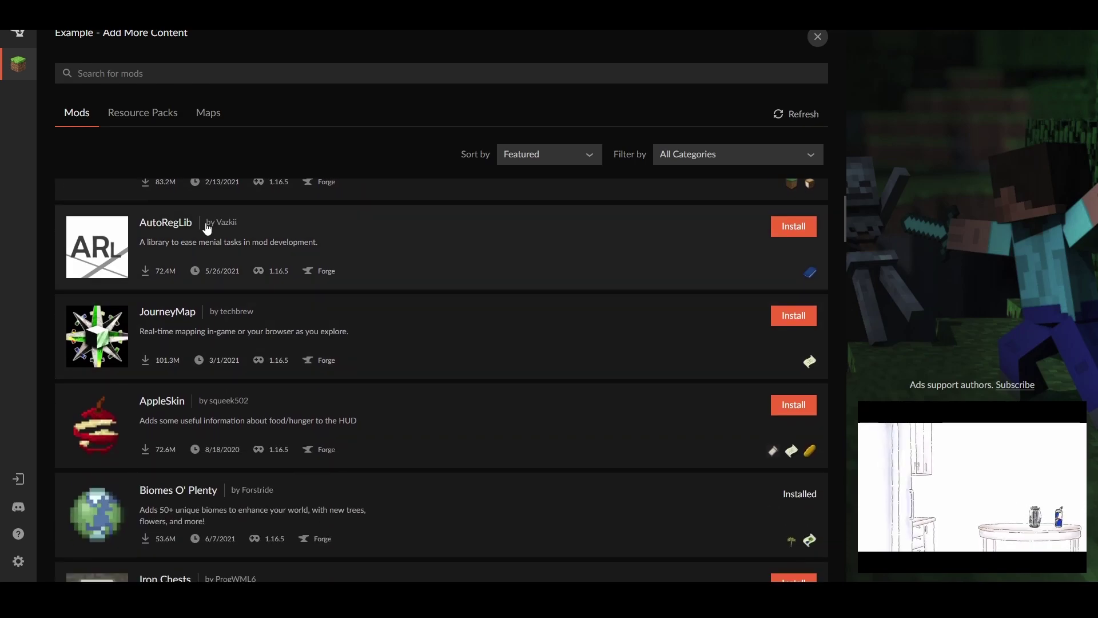
scroll(206, 228, up, 3)
key(Escape)
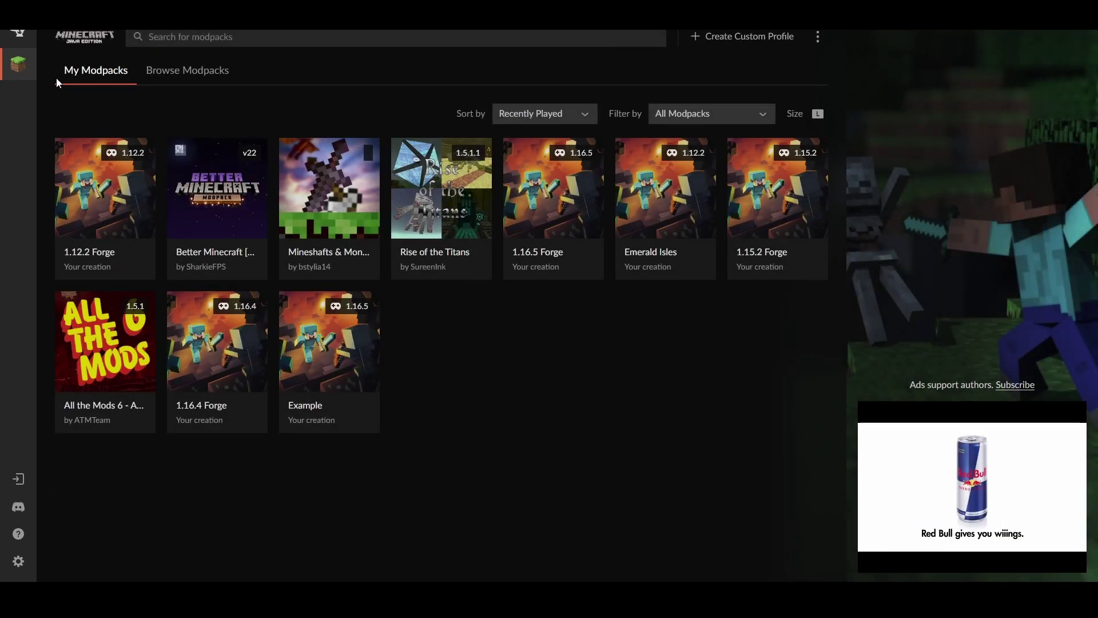
Open the Example card to view its six installed mods, including Mantle and JEITweaker
click(366, 355)
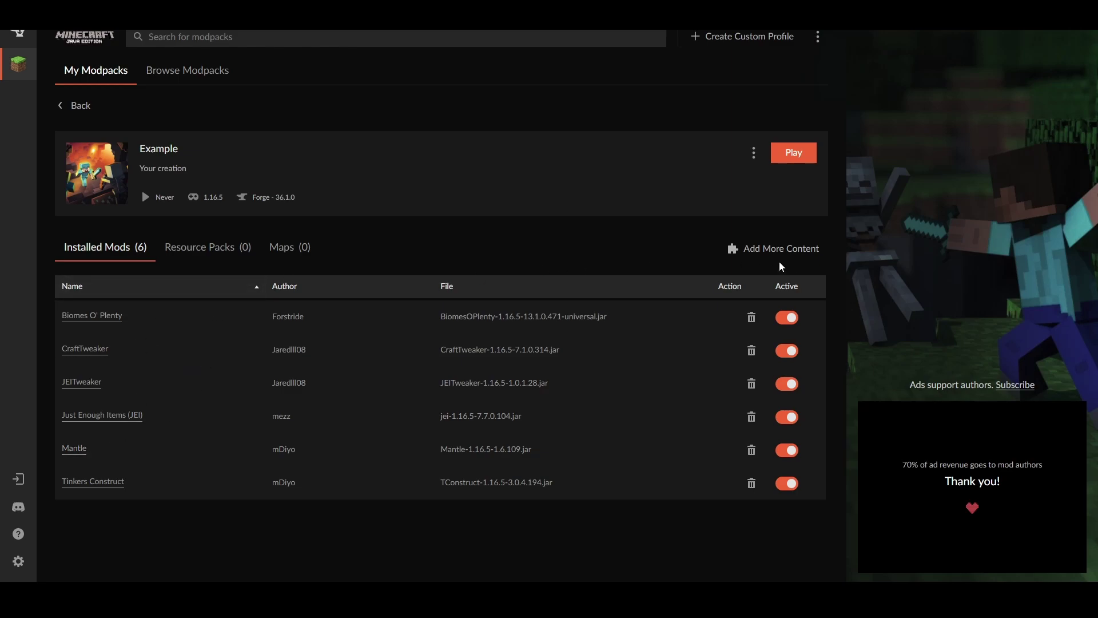
Open the Example profile options and set memory manually to 4800MB
click(753, 152)
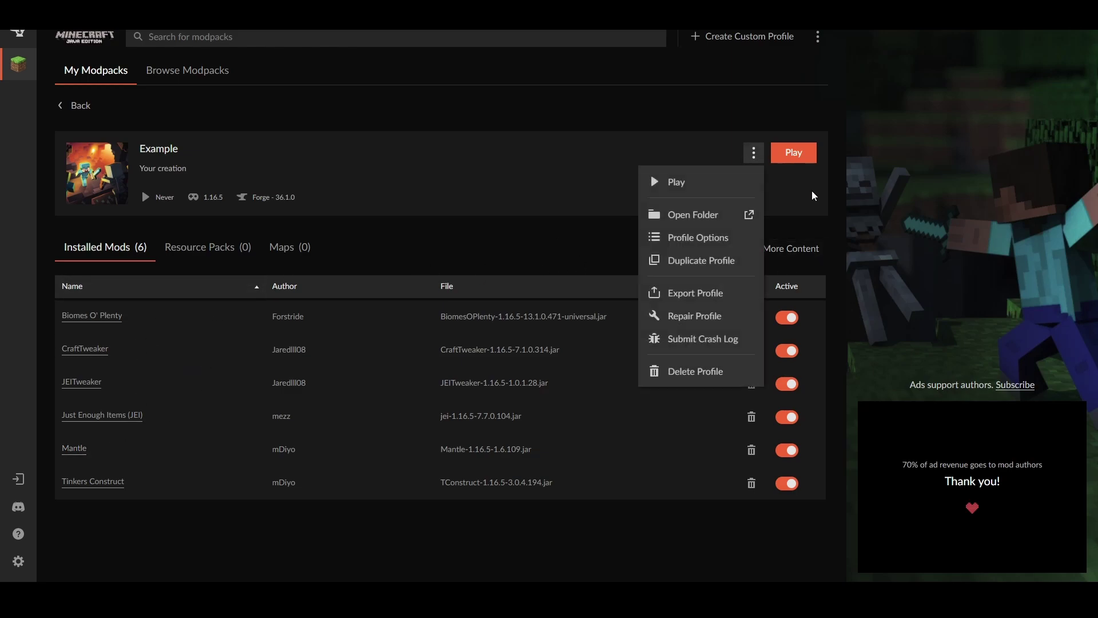
click(700, 239)
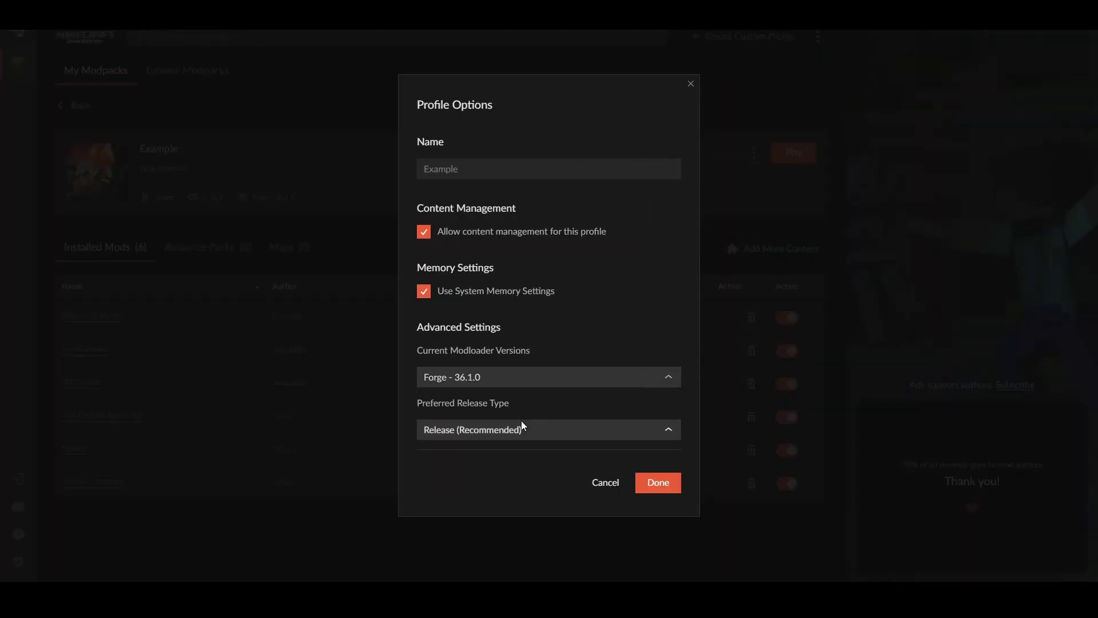
click(456, 291)
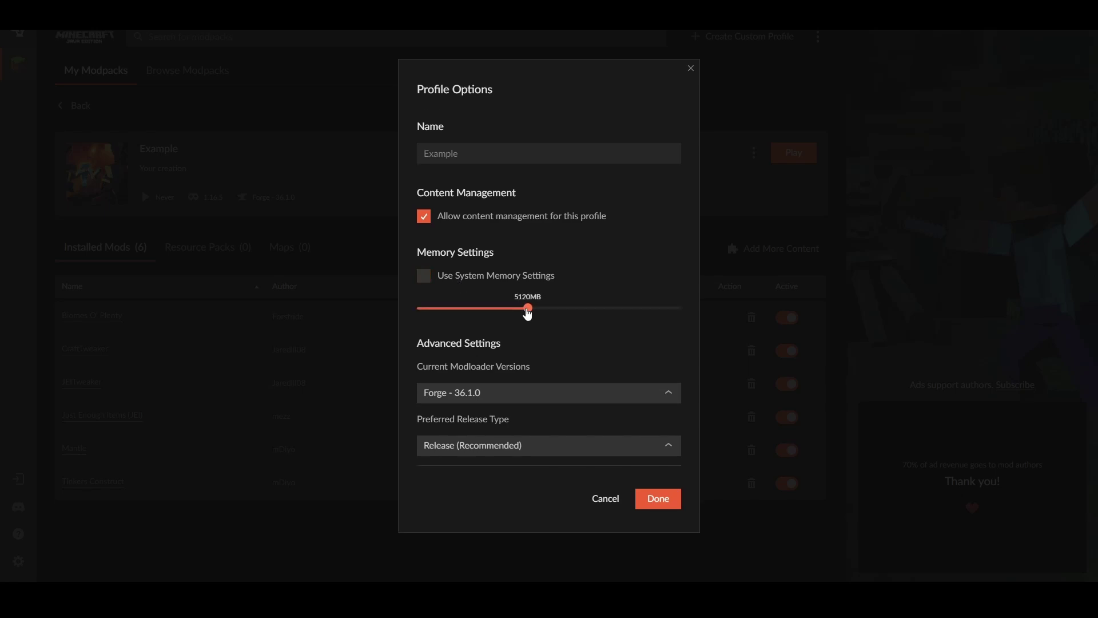
mouse_move(527, 313)
mouse_down()
mouse_move(629, 314)
mouse_move(448, 315)
mouse_move(523, 313)
mouse_up()
Keep Forge 36.1.0 as modloader version and Release as the preferred release type
click(504, 398)
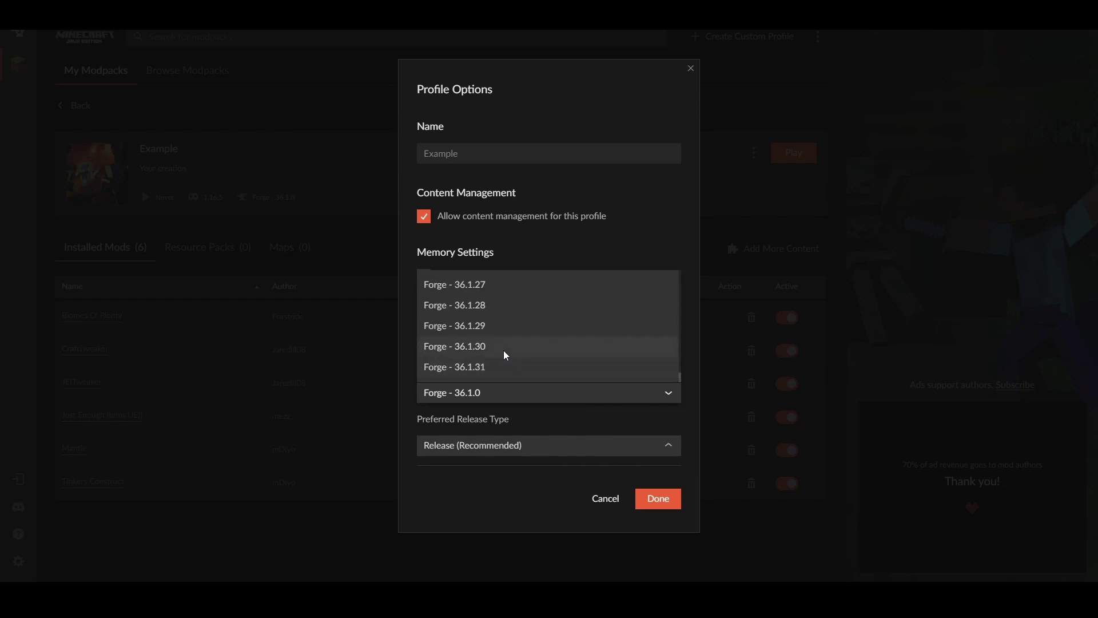
scroll(506, 352, up, 8)
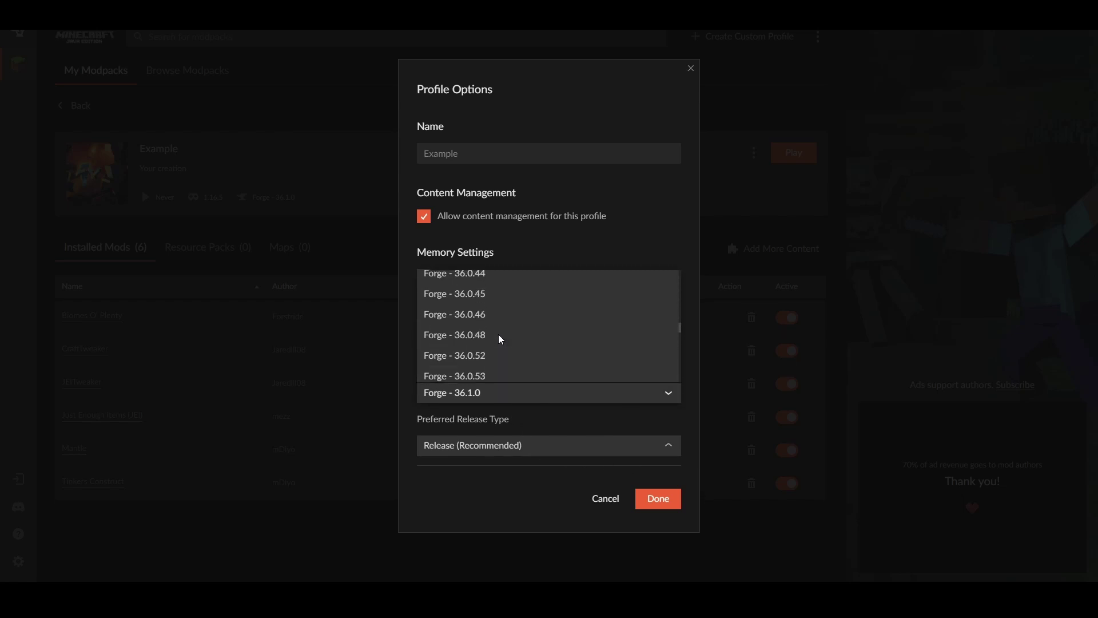
scroll(501, 339, down, 5)
scroll(502, 338, up, 3)
scroll(503, 333, down, 3)
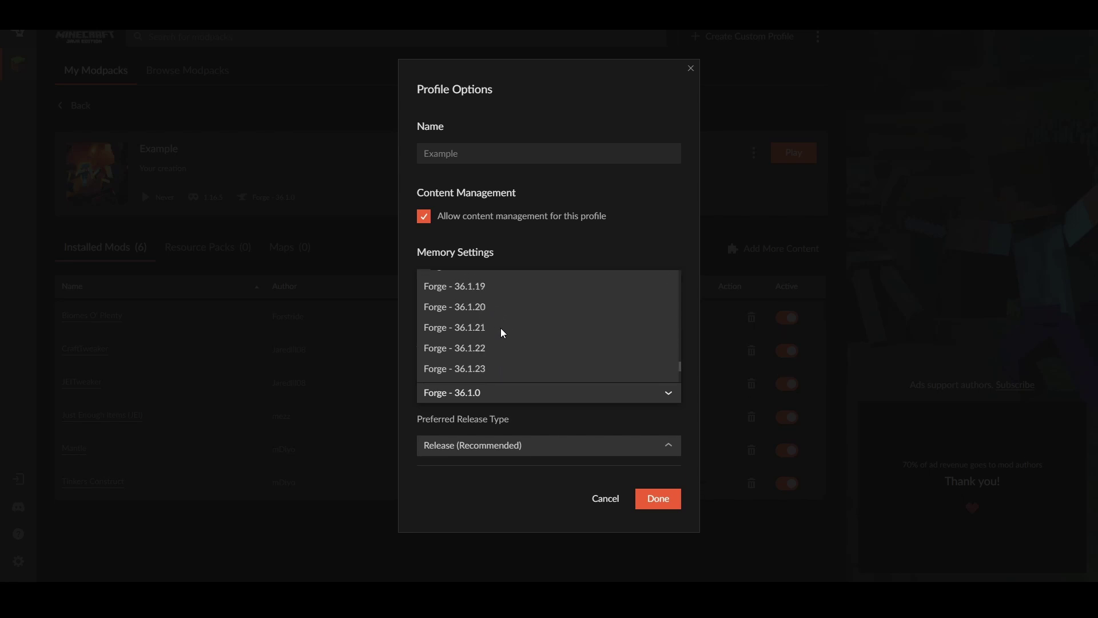
scroll(503, 333, down, 2)
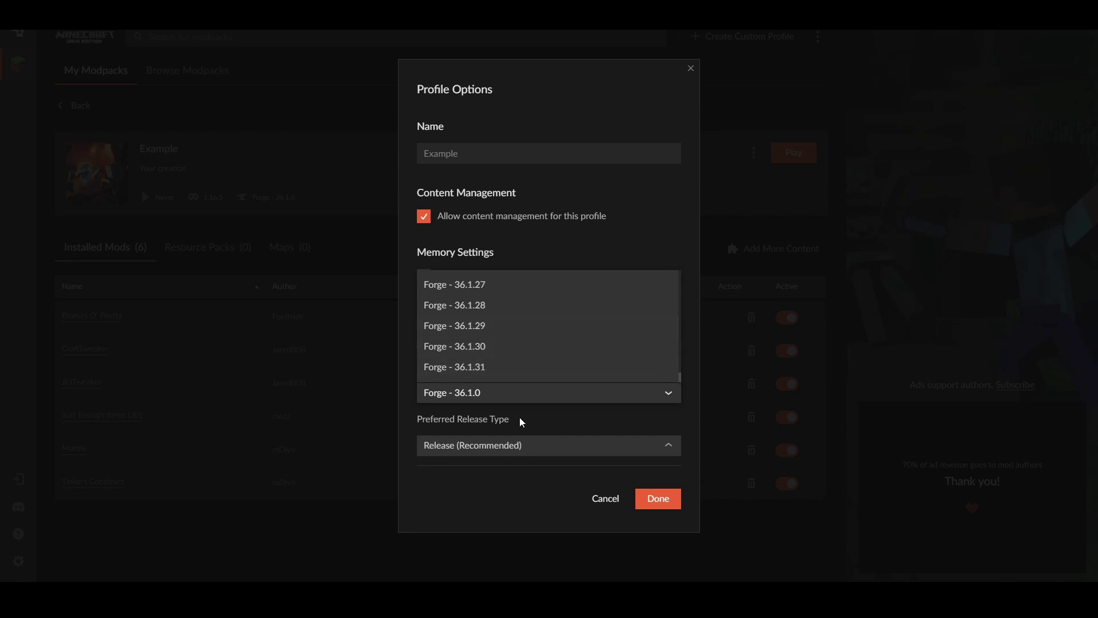
click(536, 418)
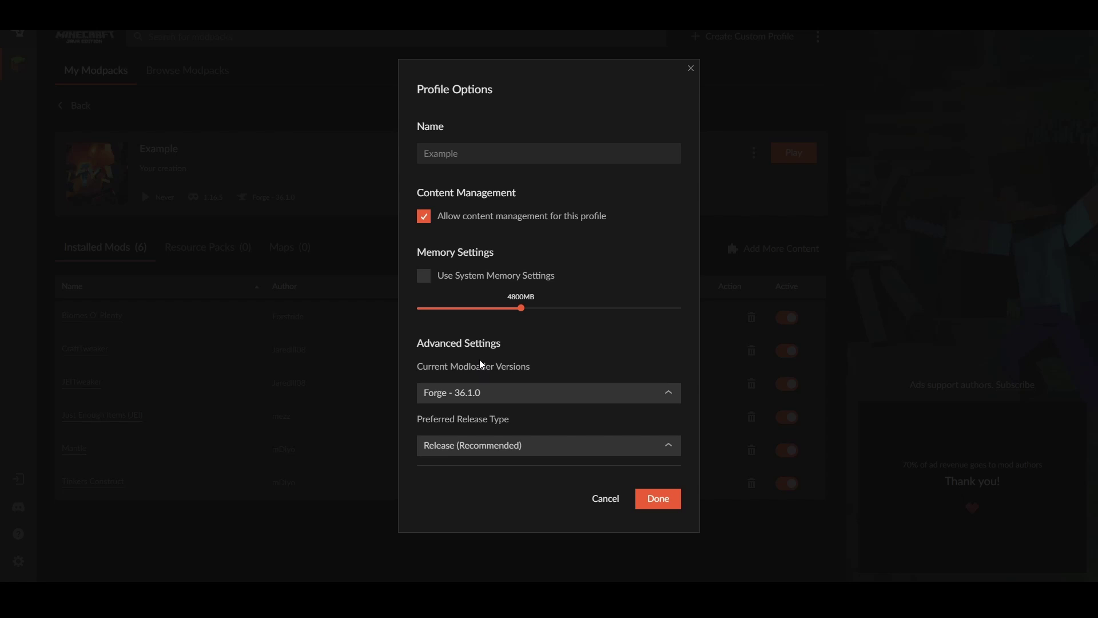
click(458, 155)
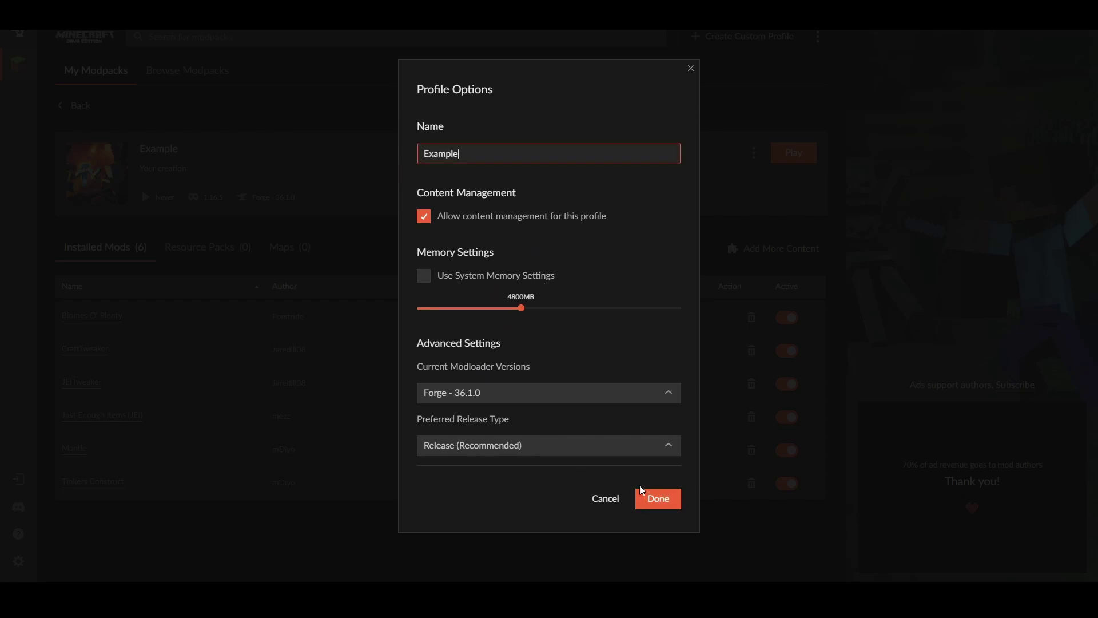
click(558, 446)
click(638, 345)
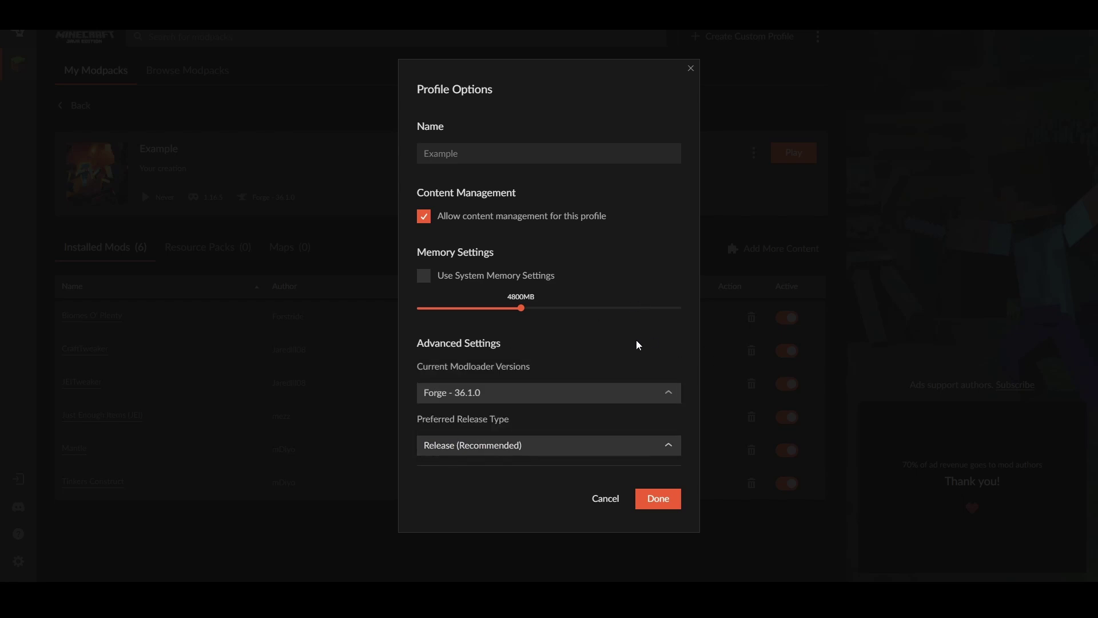
Save the Example profile options and launch the profile with Play
click(652, 500)
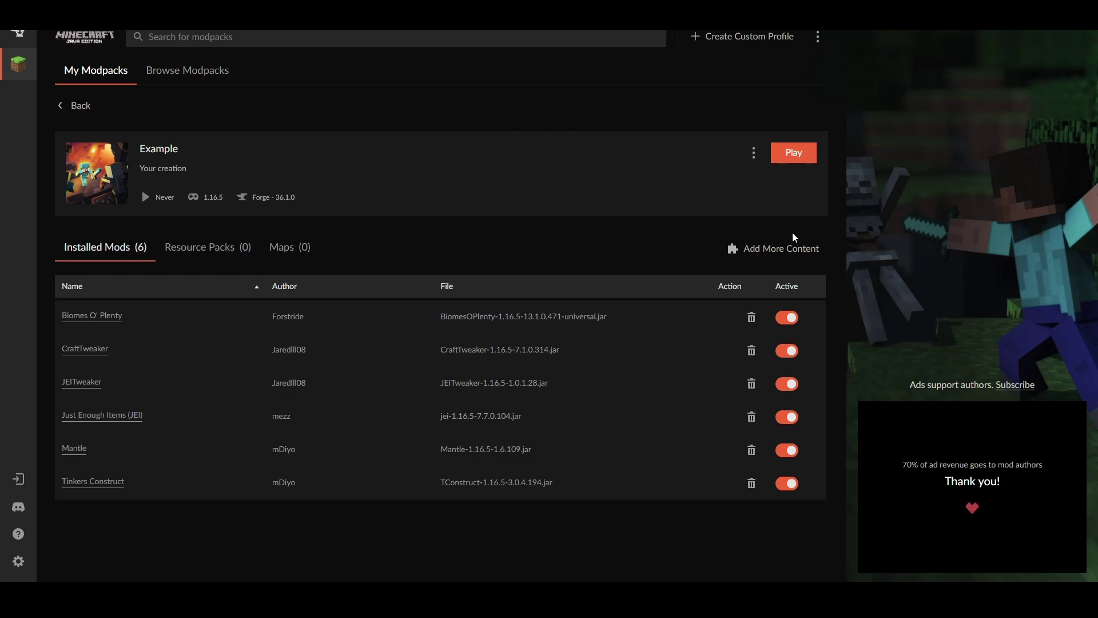
click(751, 153)
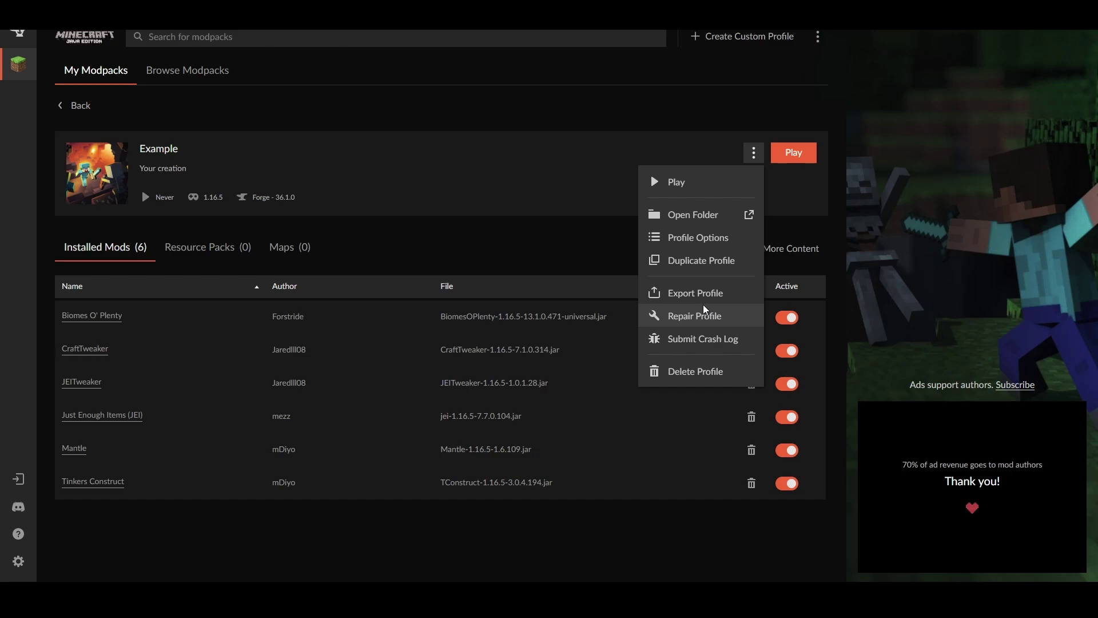
click(588, 269)
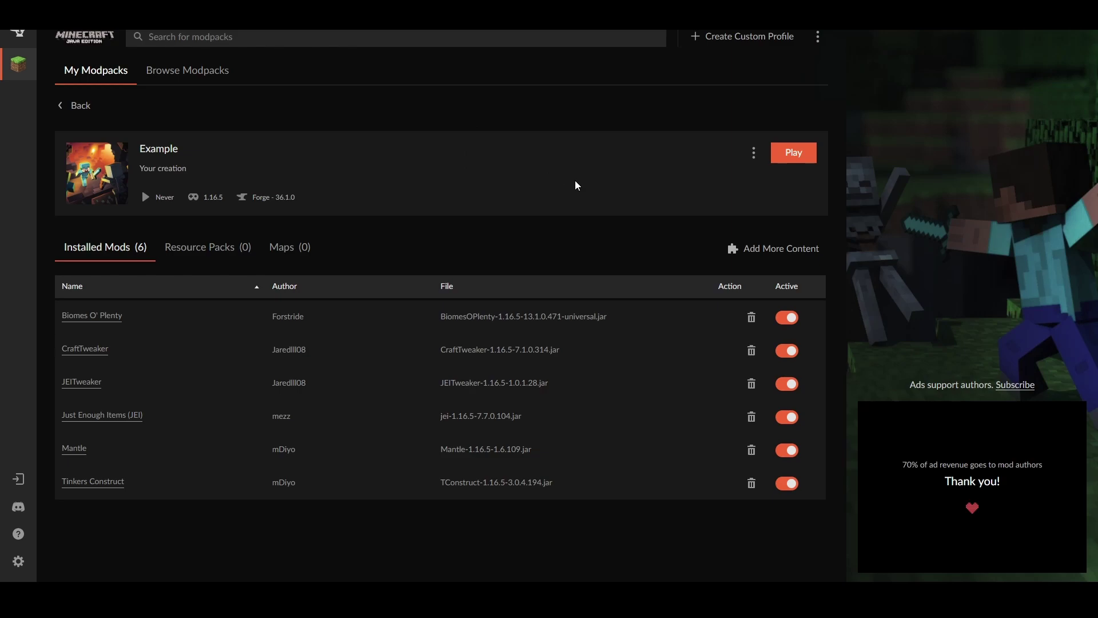
click(798, 155)
Toggle the Biomes O' Plenty, CraftTweaker and JEITweaker switches, then delete CraftTweaker from Example
click(783, 322)
triple_click(783, 324)
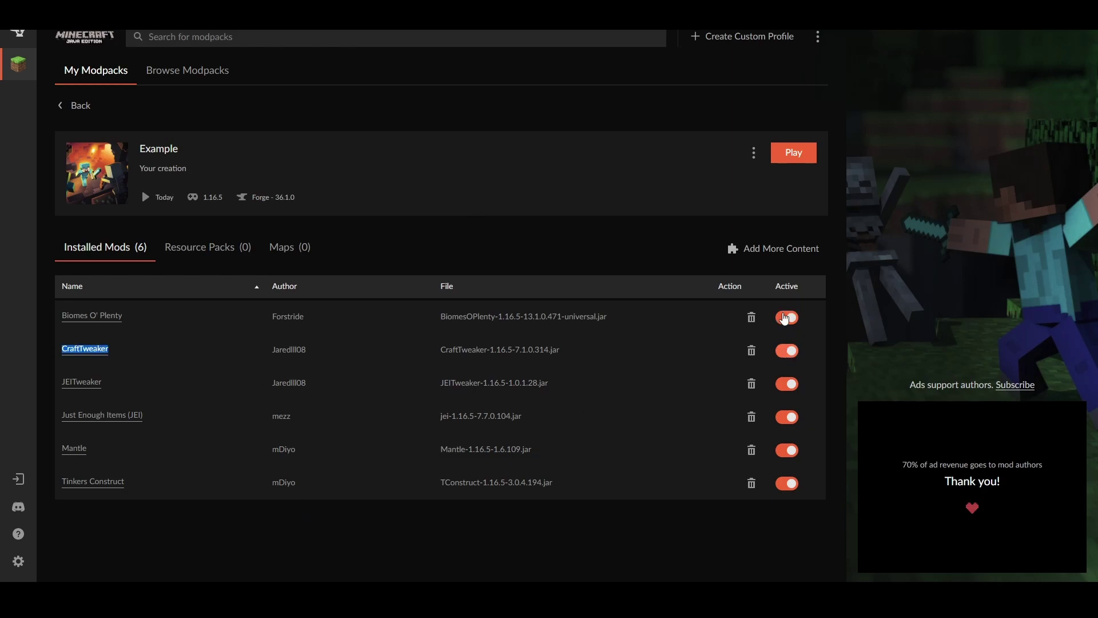
click(786, 356)
click(786, 356)
click(787, 355)
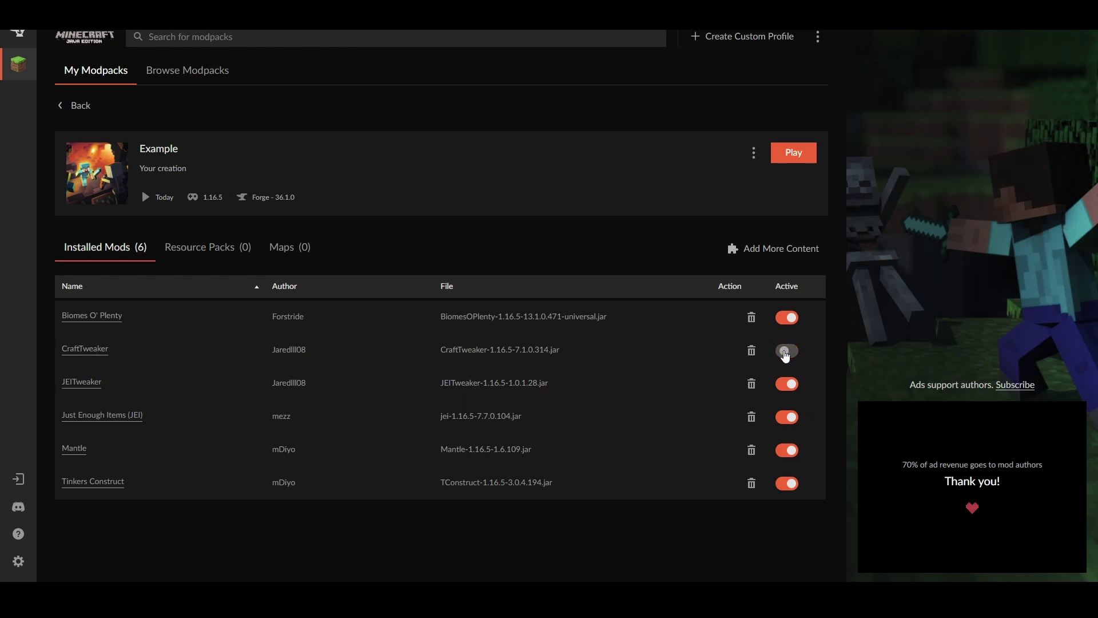
double_click(786, 350)
click(781, 351)
click(783, 351)
click(791, 386)
click(790, 385)
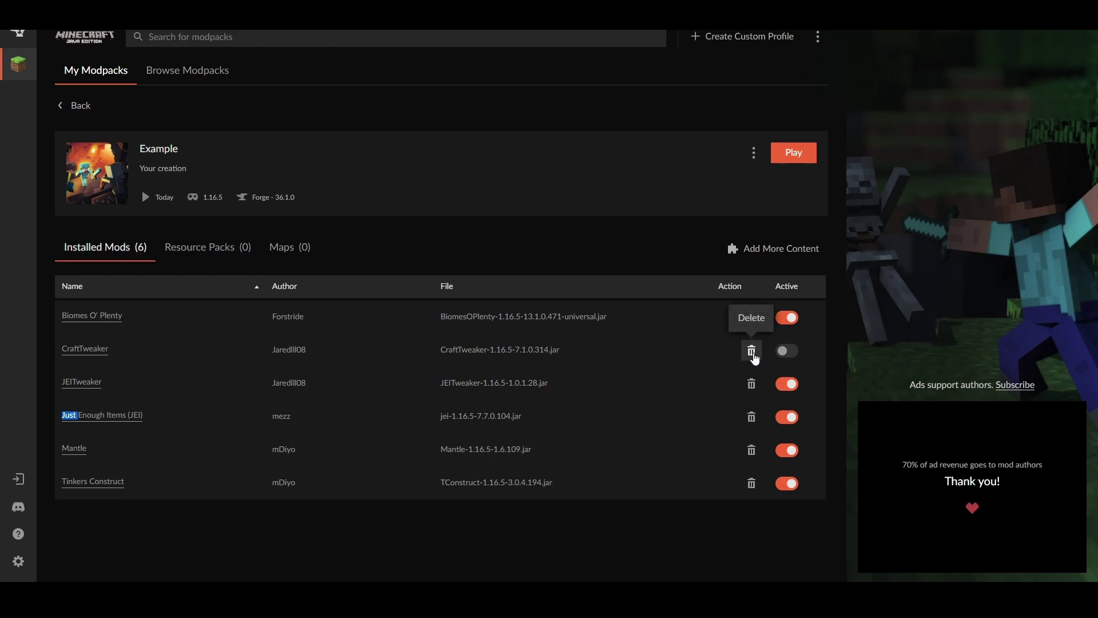
click(752, 351)
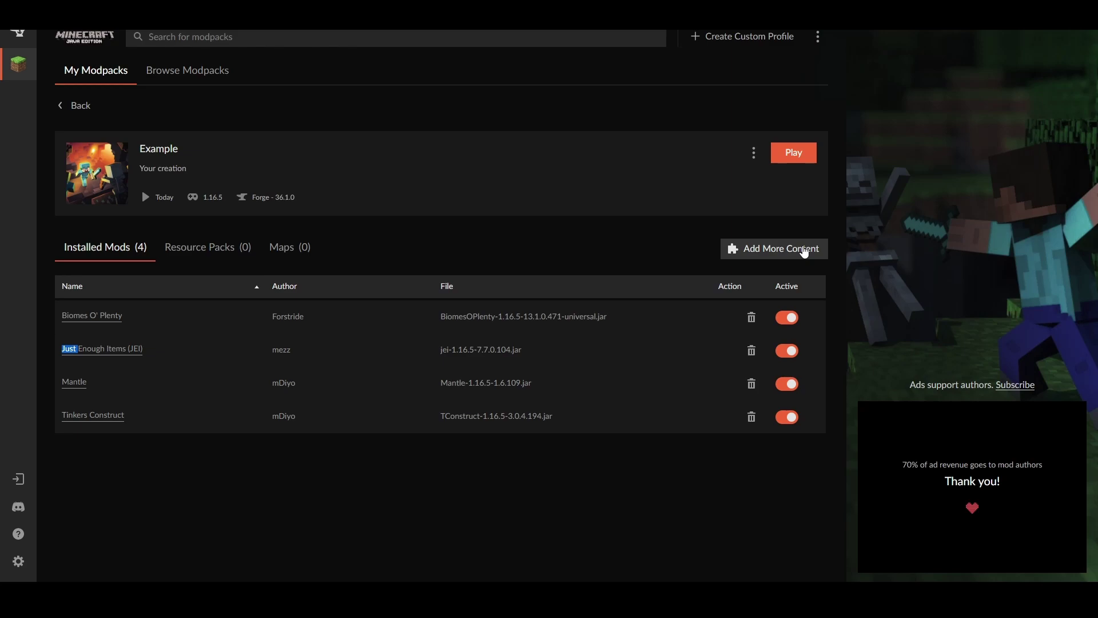
Browse Add More Content's Sort by and Filter by options, then return to My Modpacks
click(804, 250)
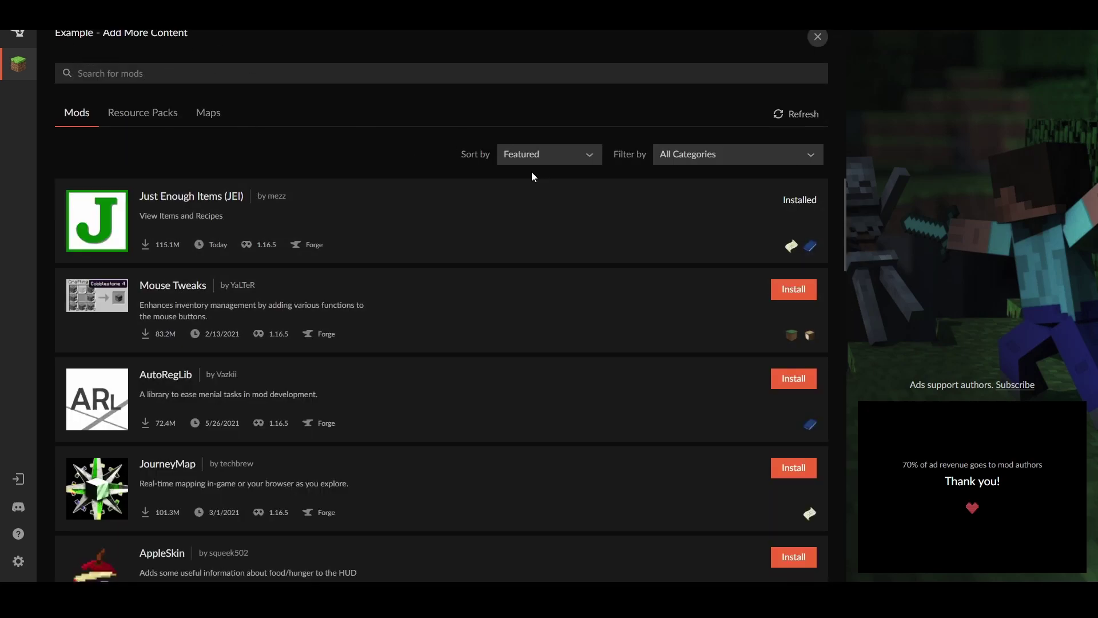
click(541, 149)
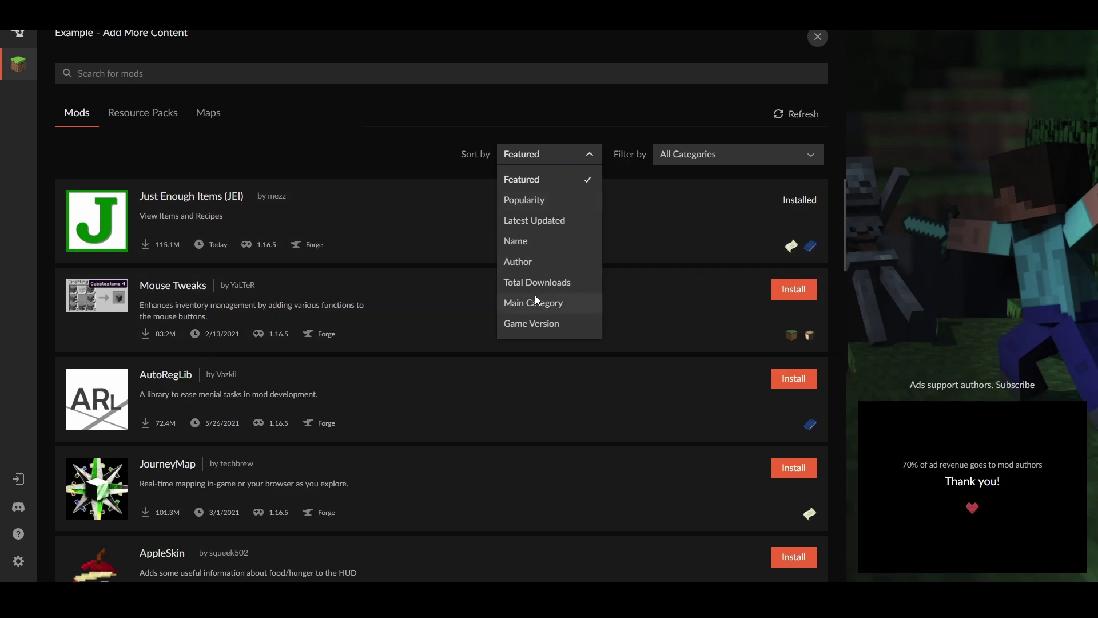
click(752, 156)
scroll(737, 263, down, 5)
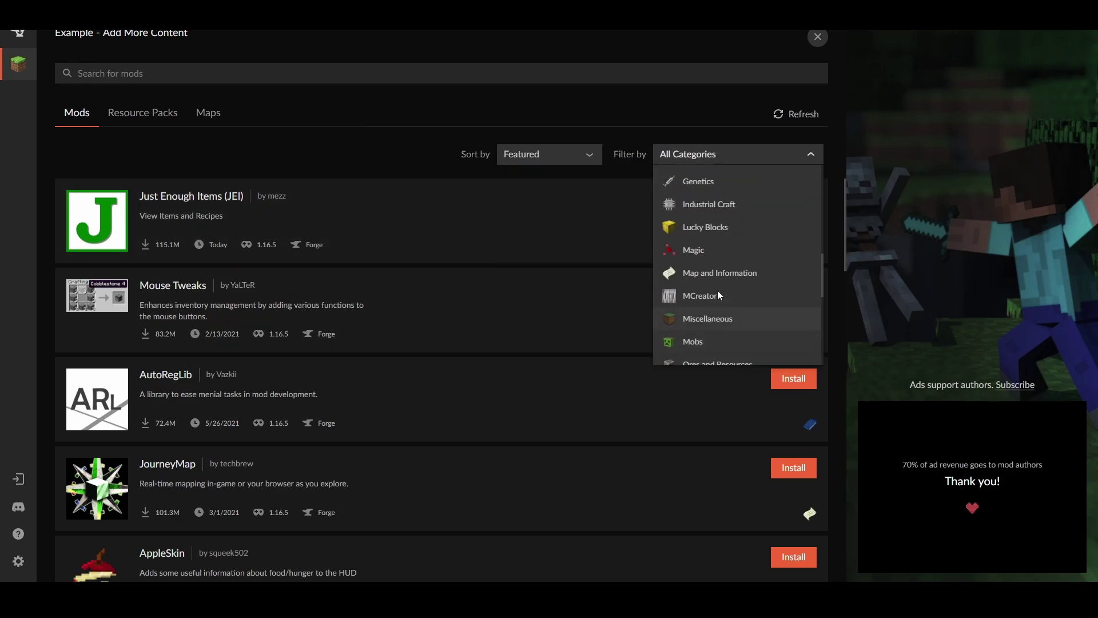
scroll(726, 304, up, 8)
click(714, 149)
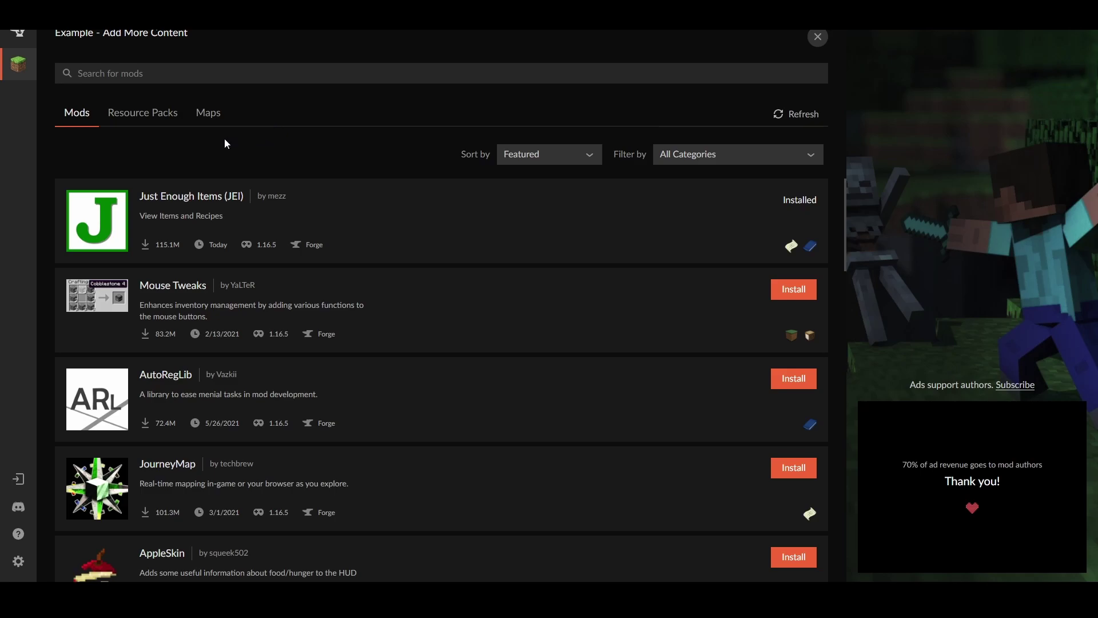
click(21, 57)
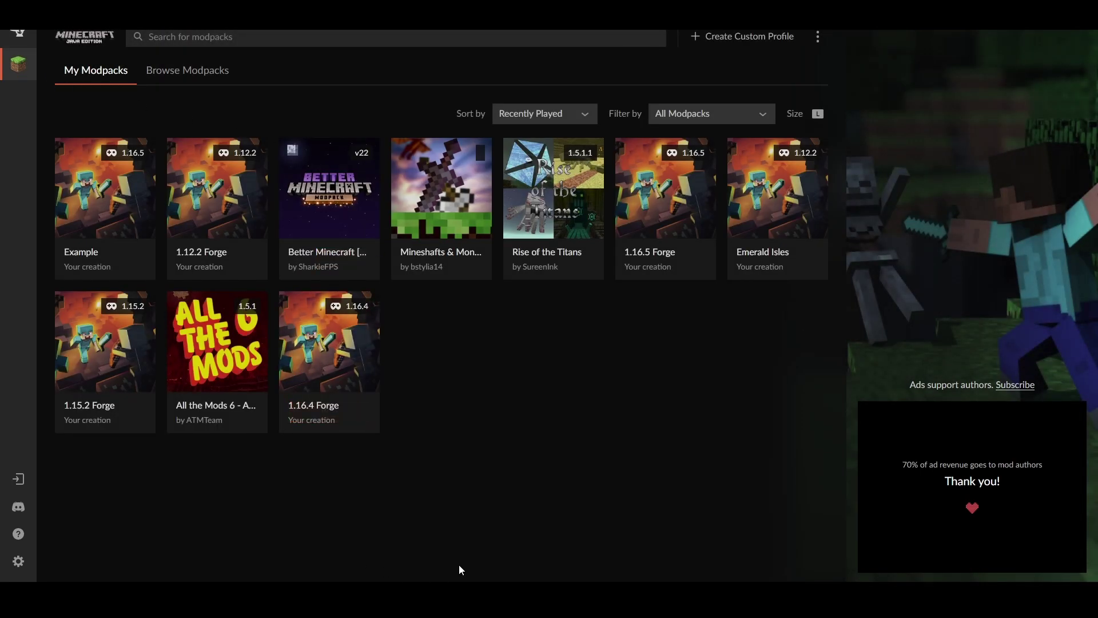
Launch the Example profile, keep the Example forge-36.1.0 installation selected, and start Minecraft
click(329, 412)
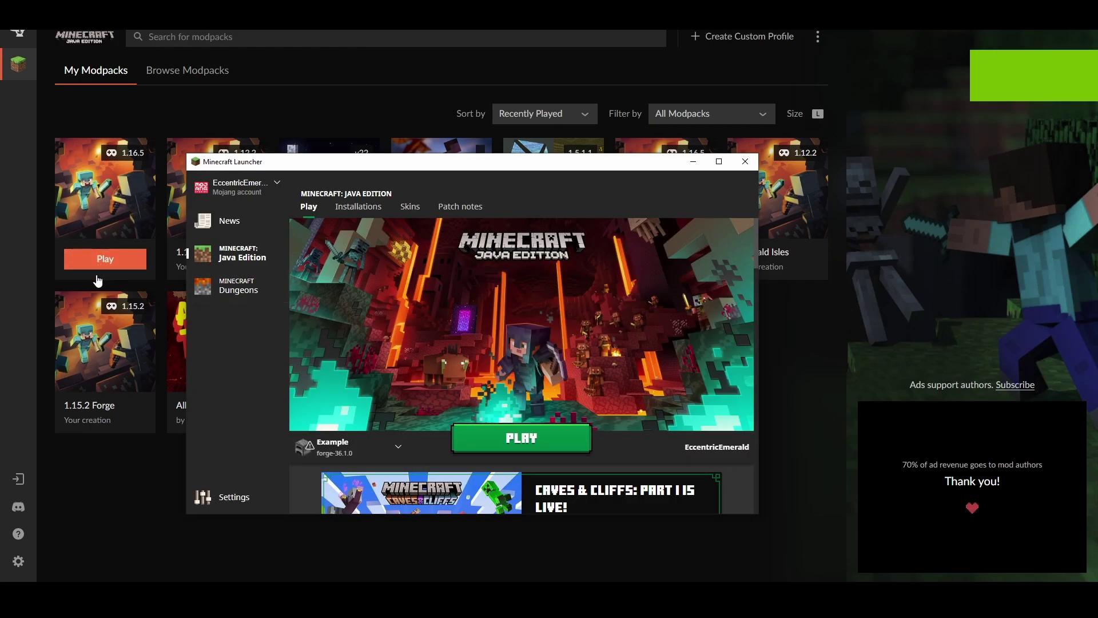
drag(548, 161, 751, 399)
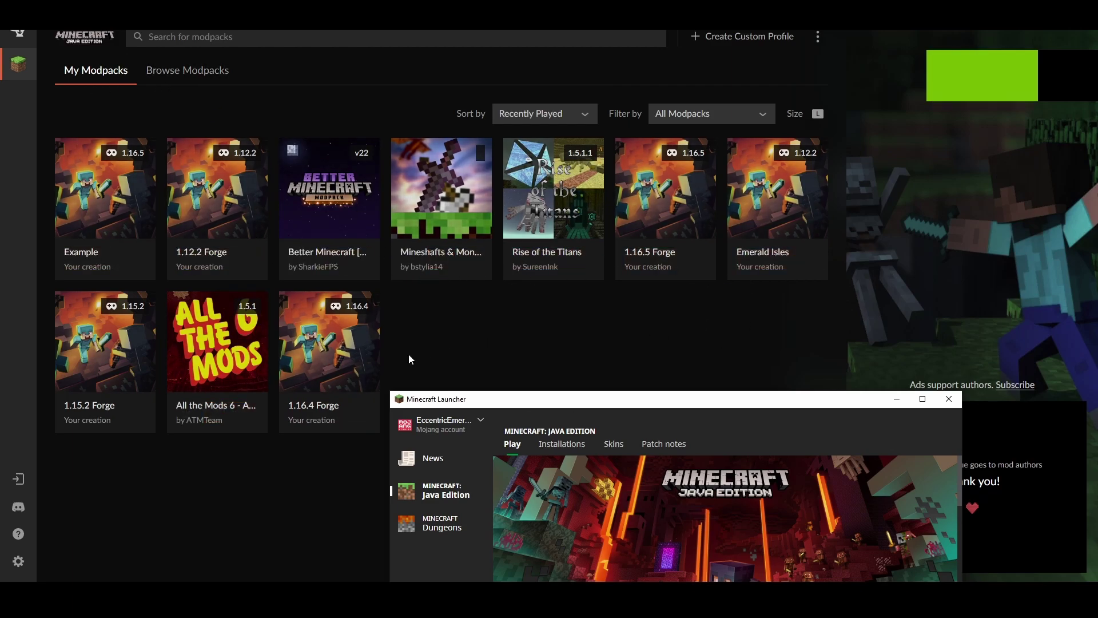
drag(595, 400, 436, 162)
click(440, 445)
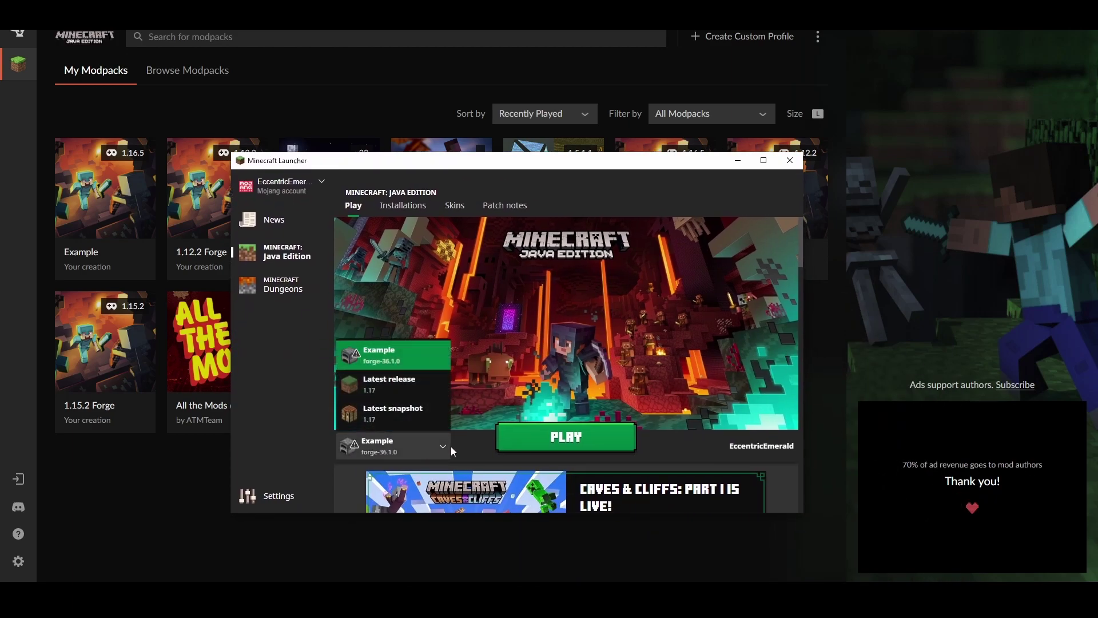
click(445, 454)
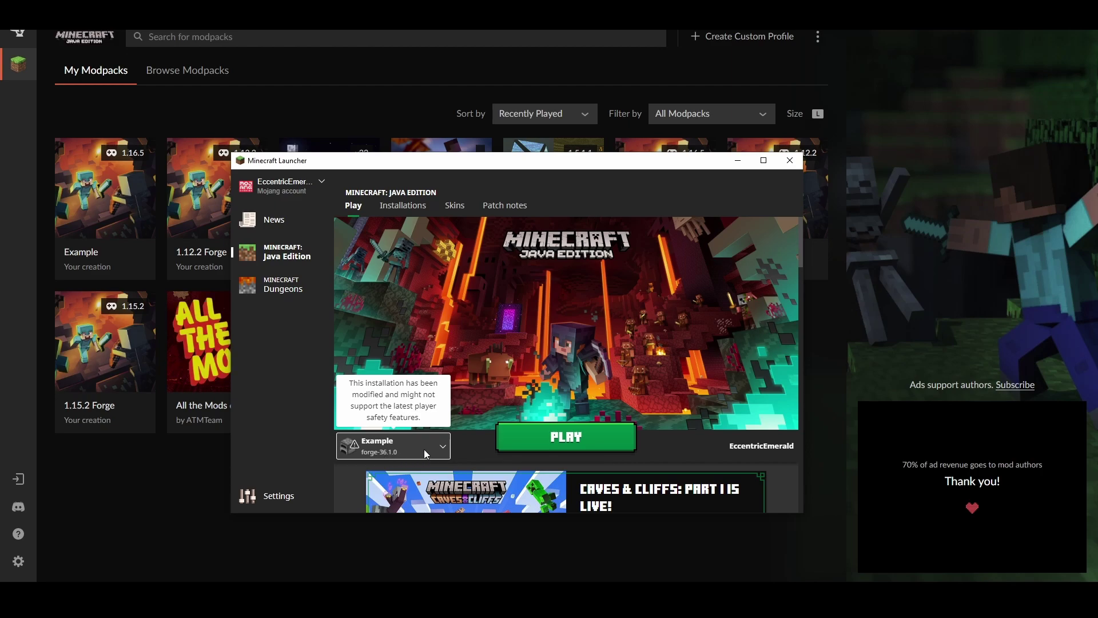
click(567, 439)
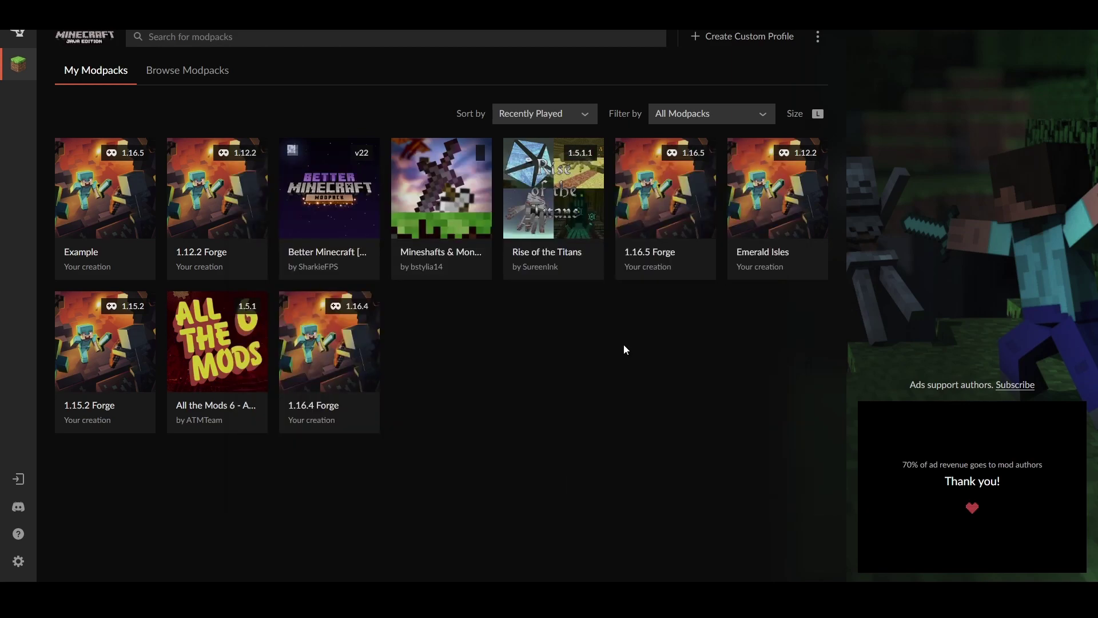